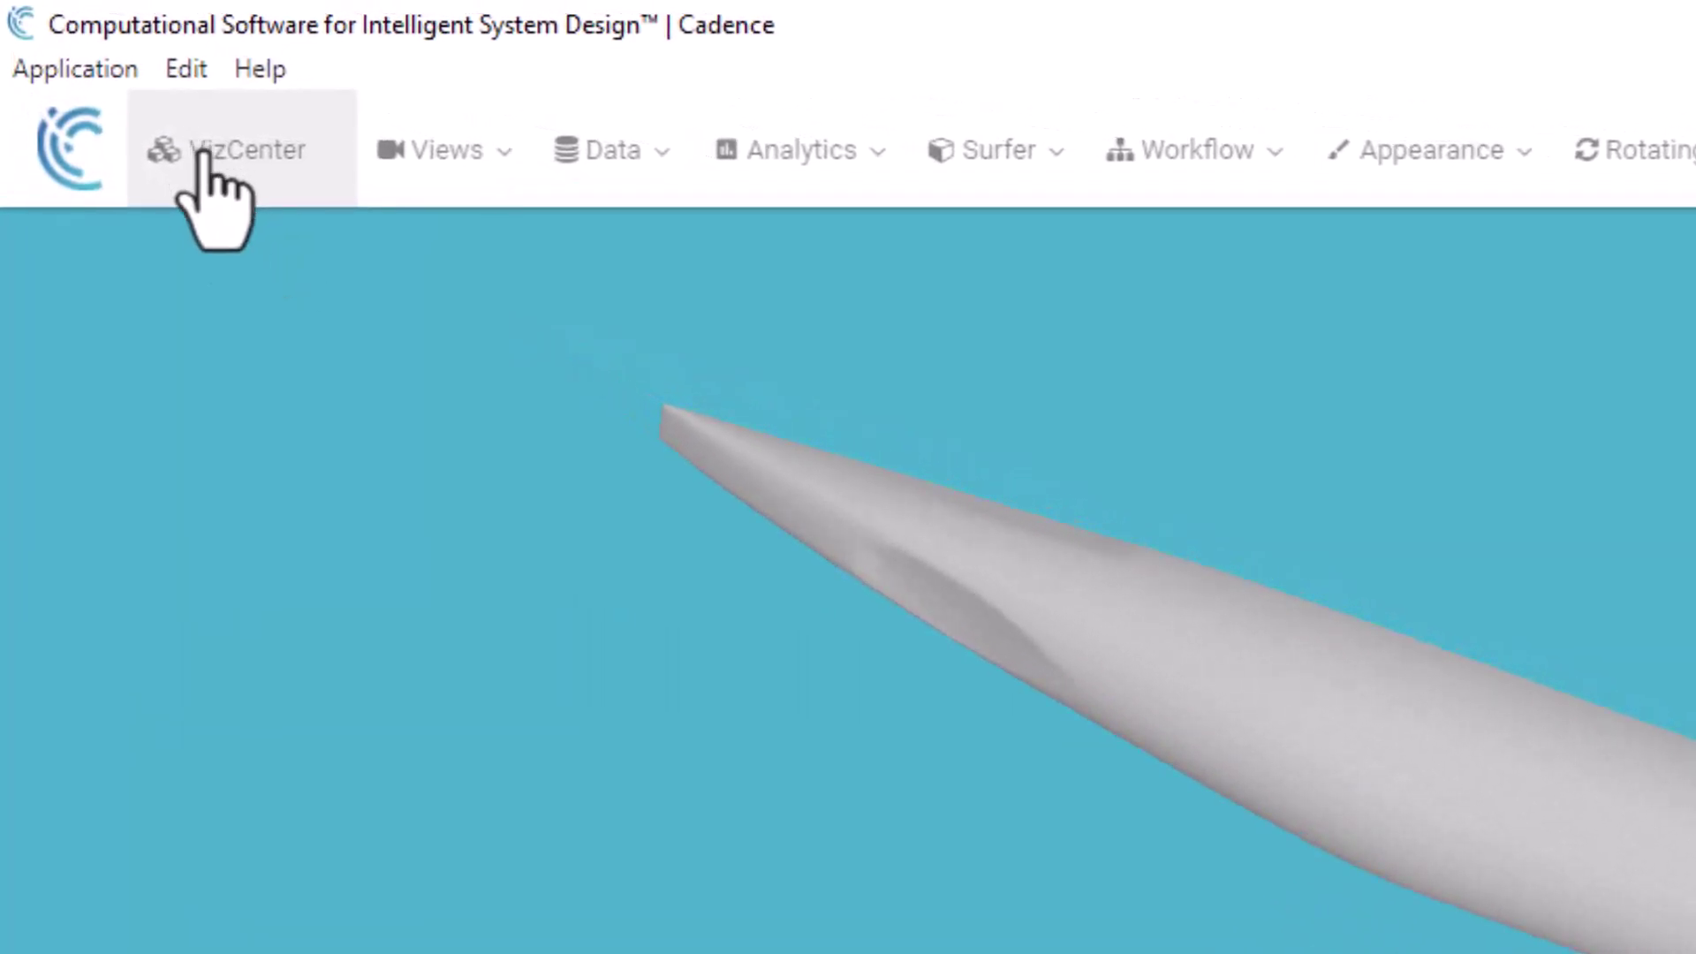
- Expand the scene's zone list and inspect the zone information of the wing's upper surface
{"action": "left_click", "coordinate": [203, 152]}
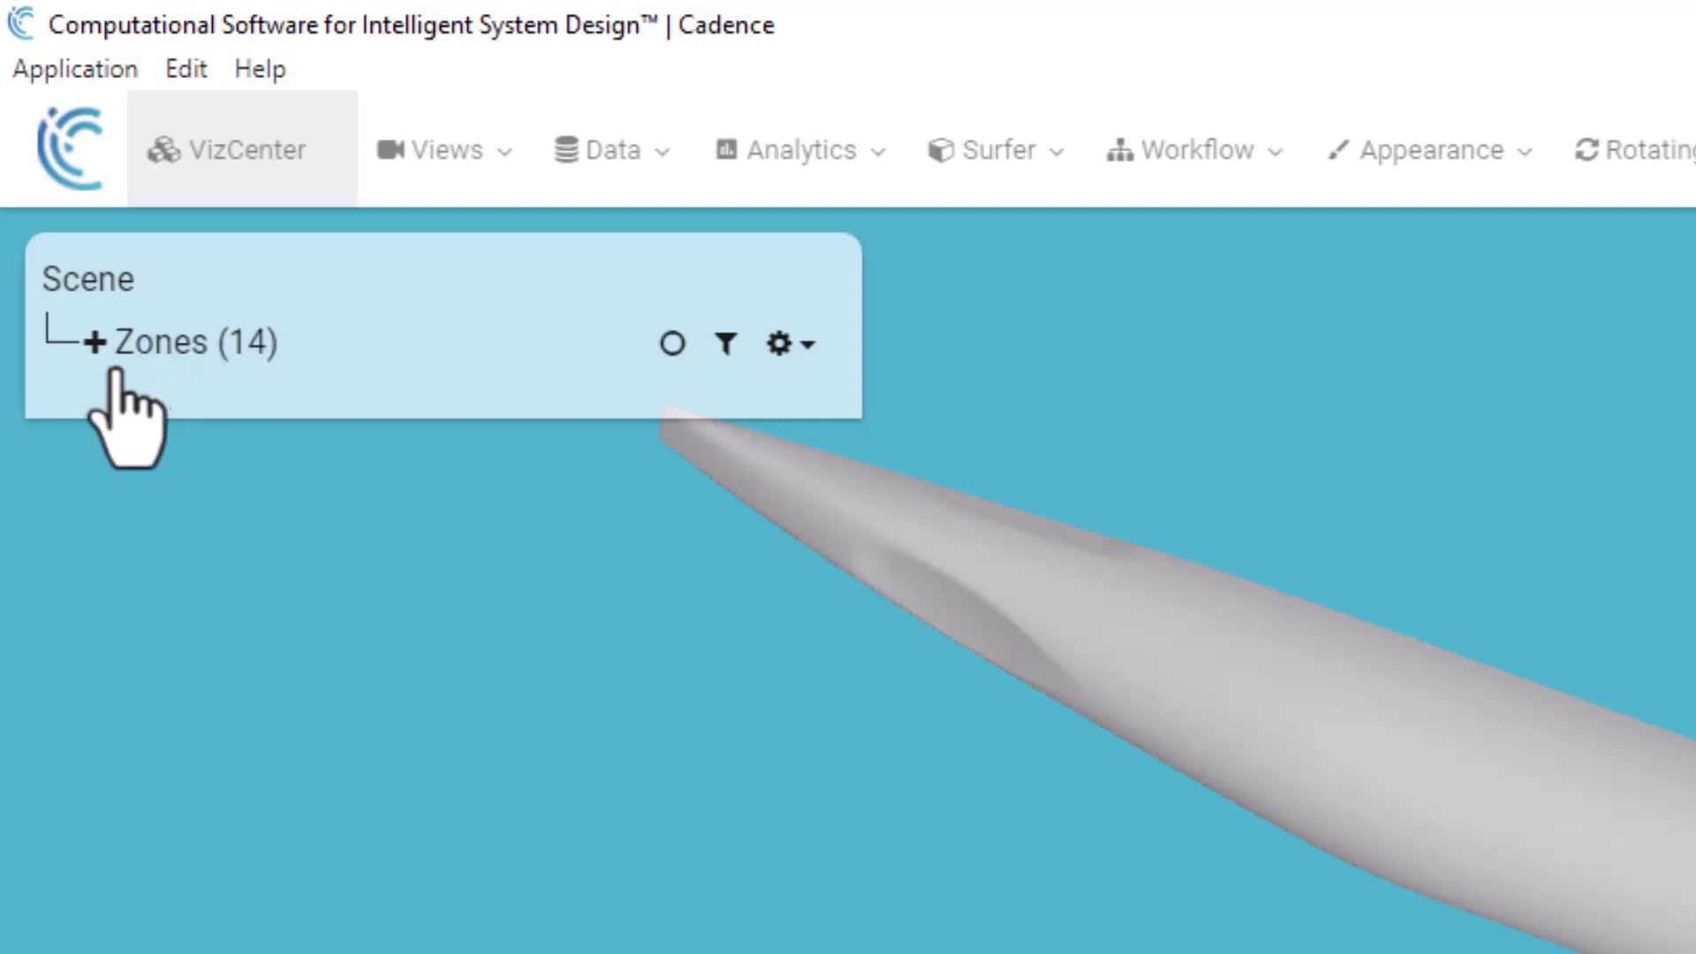
{"action": "left_click", "coordinate": [95, 344]}
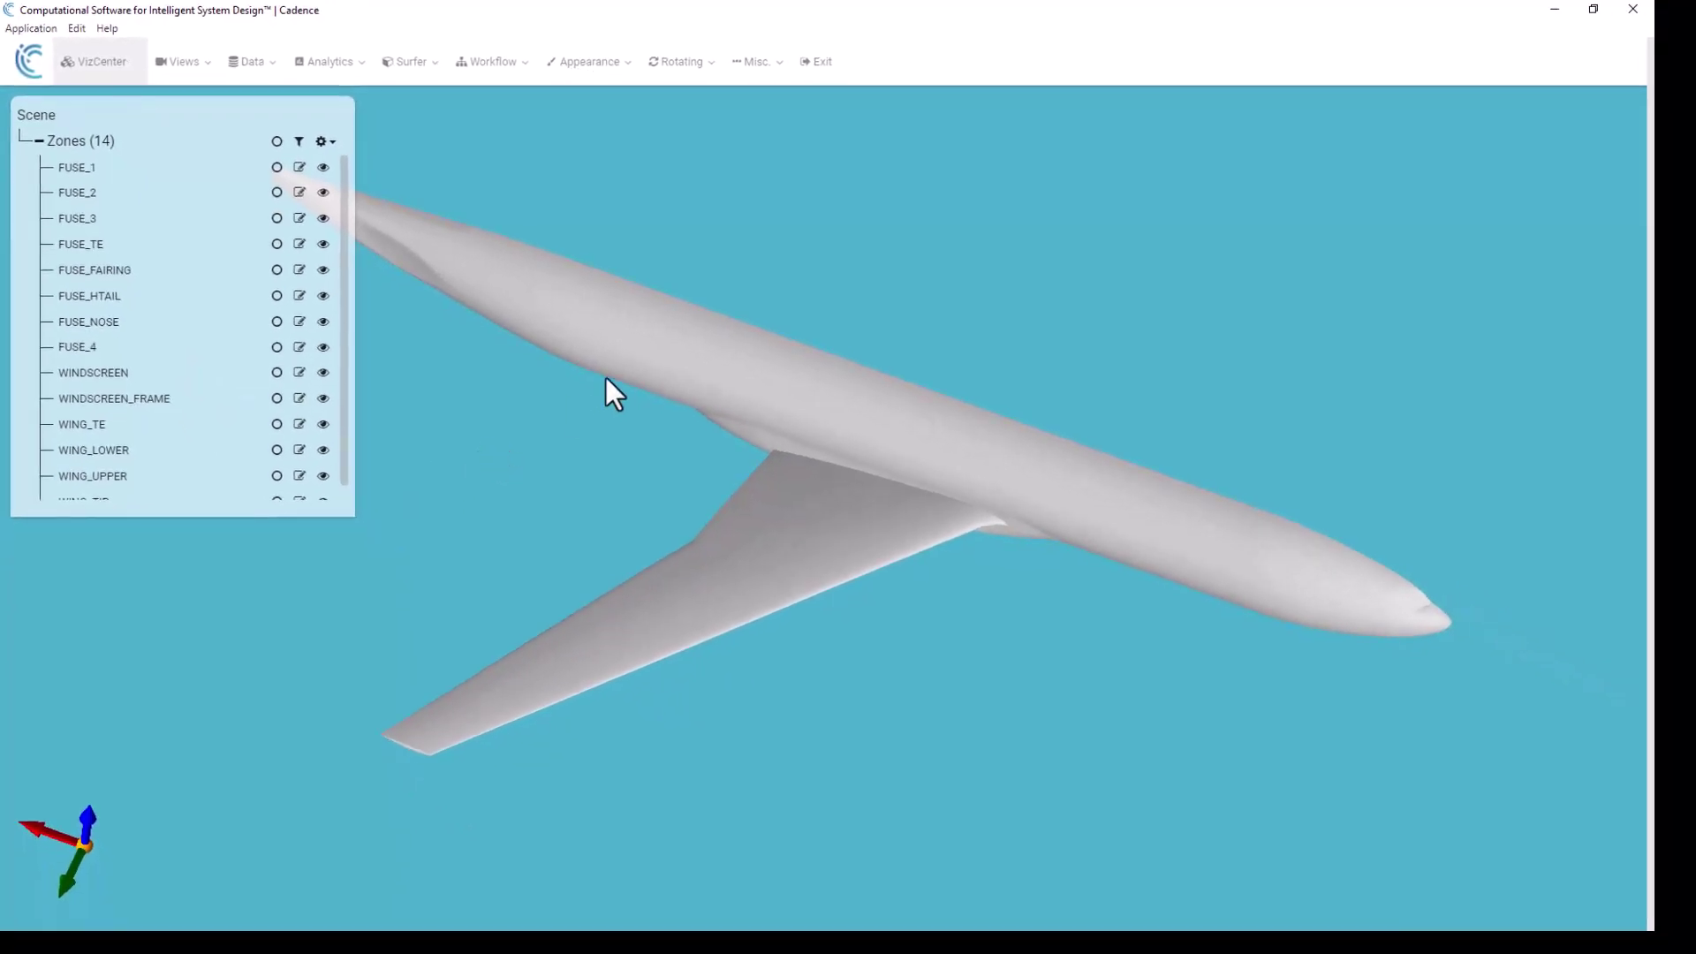
{"action": "left_click", "coordinate": [629, 359]}
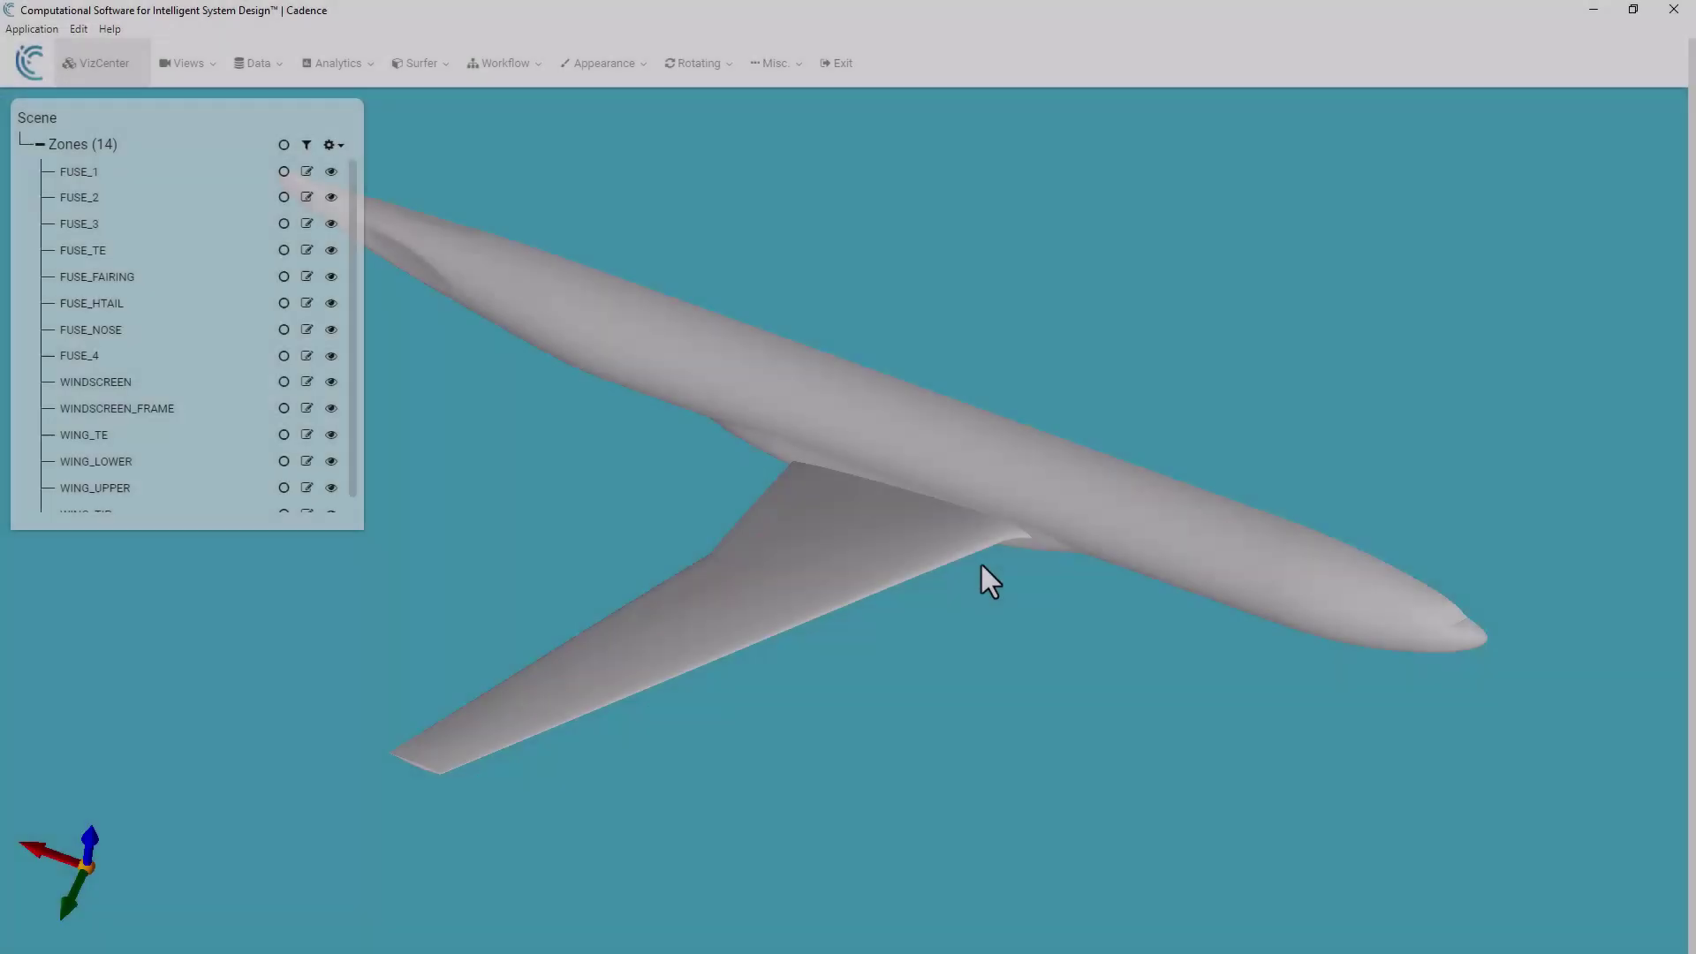
{"action": "left_click", "coordinate": [925, 544]}
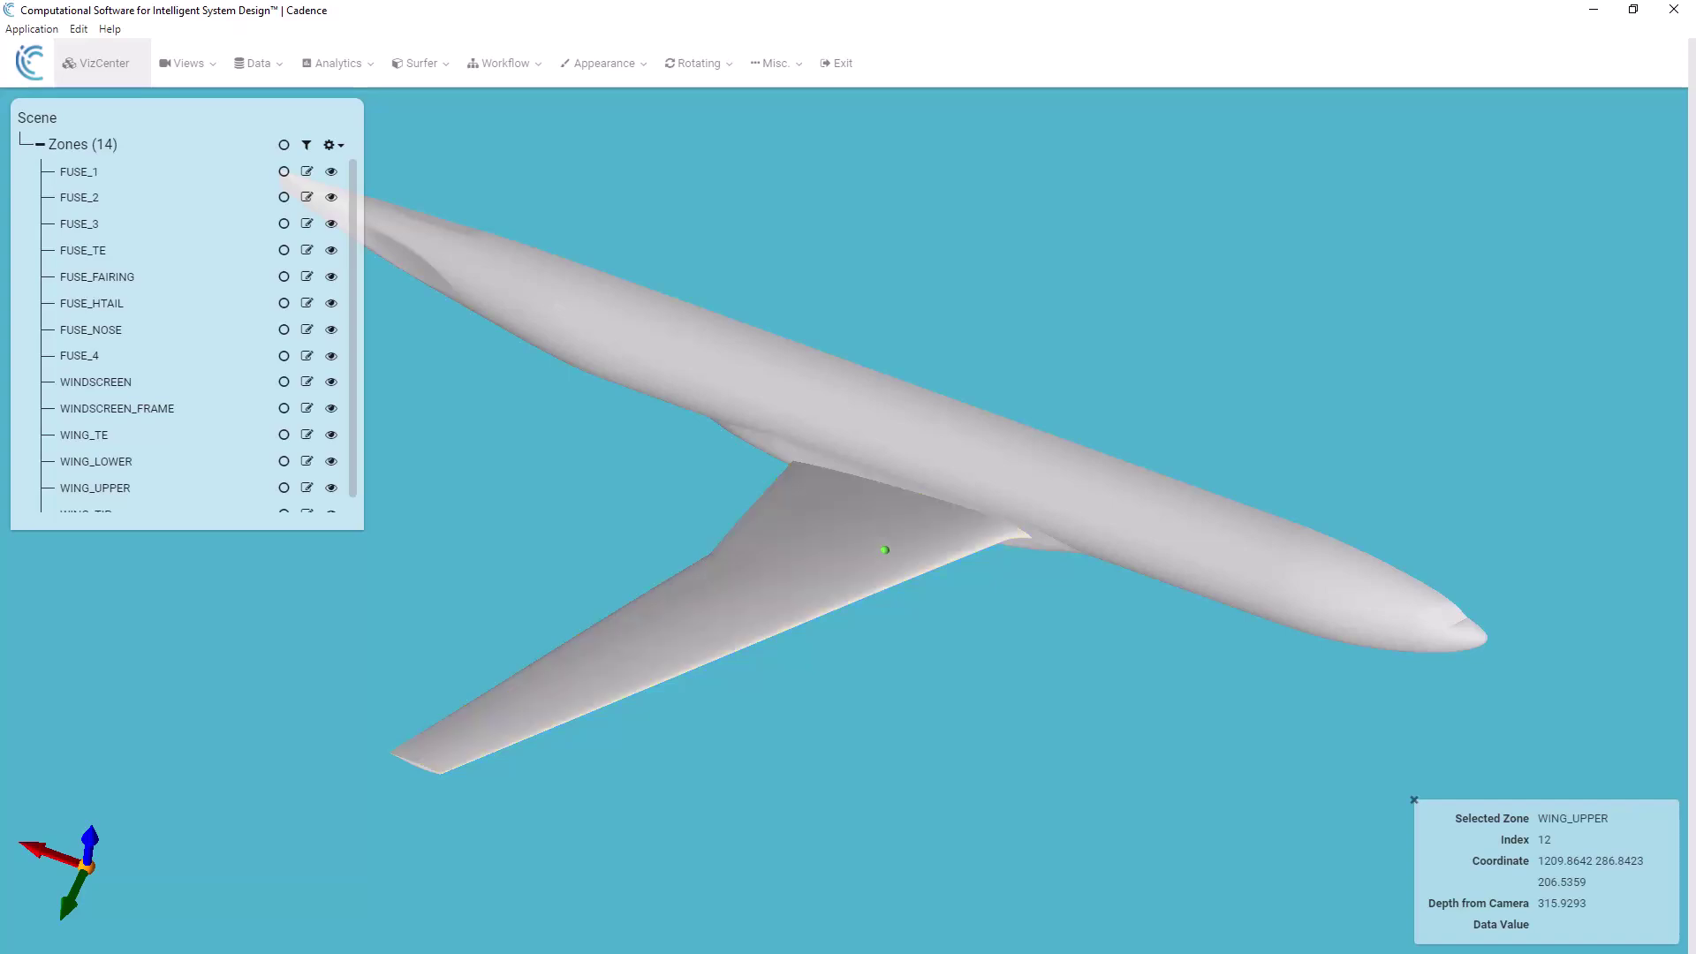
{"action": "left_click", "coordinate": [1413, 800]}
{"action": "left_click", "coordinate": [99, 67]}
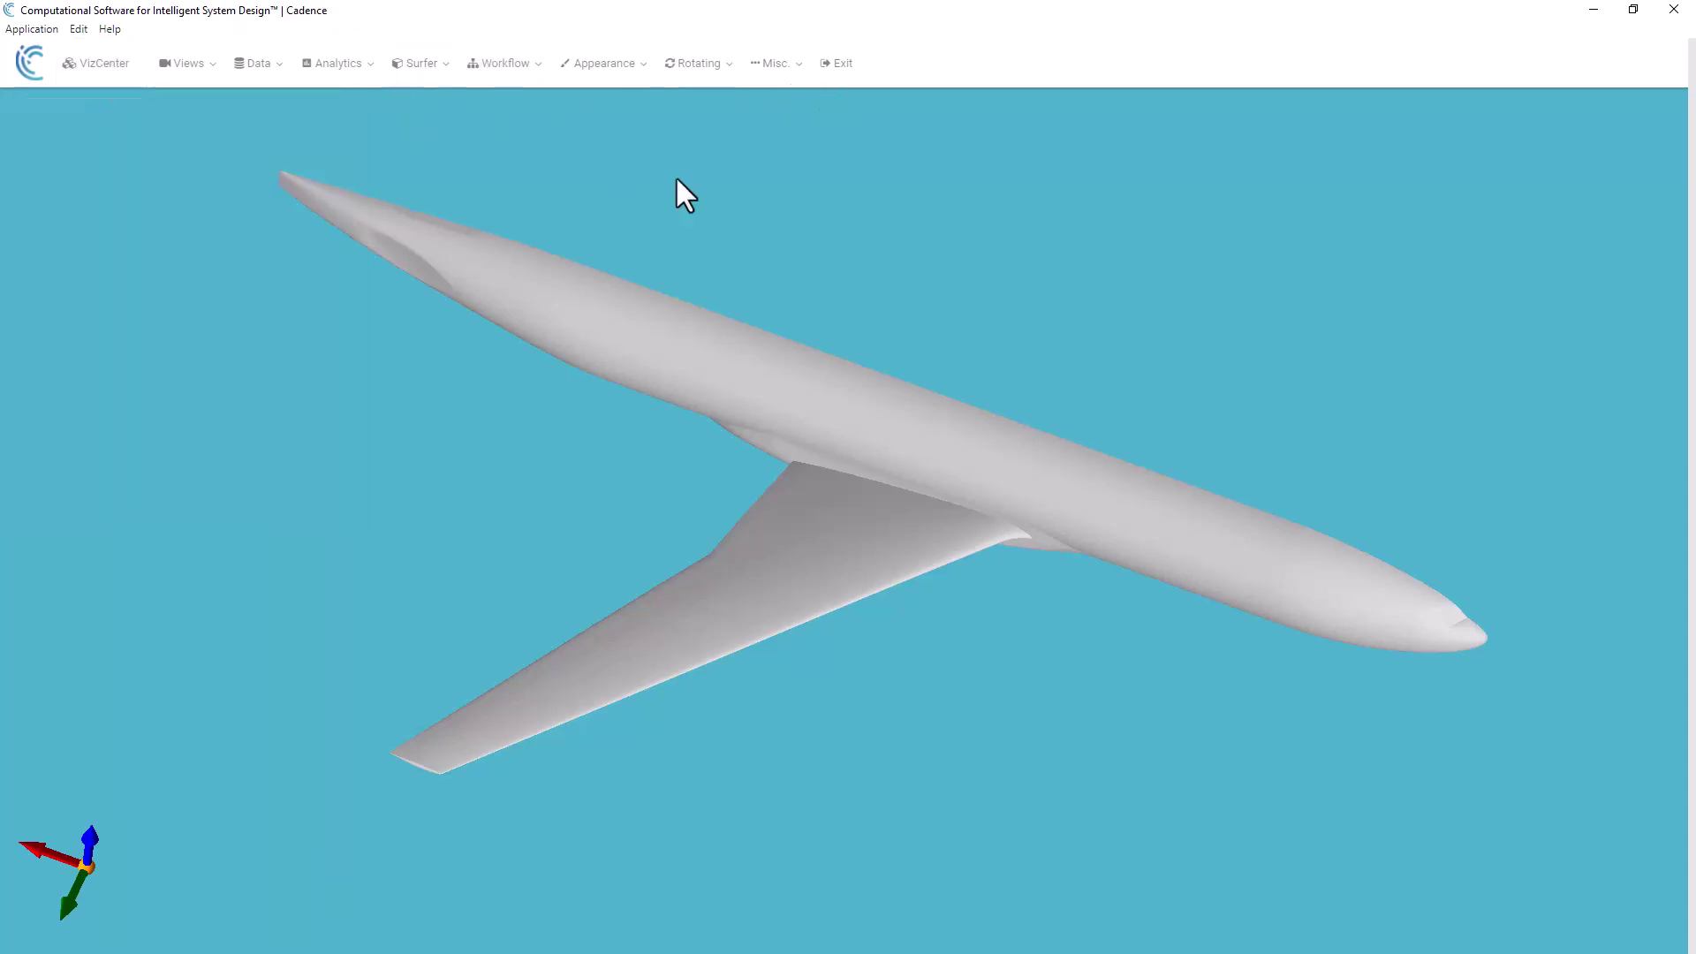
- Show the interactive console and open the Imprint surface manipulation tool
{"action": "left_click", "coordinate": [782, 69]}
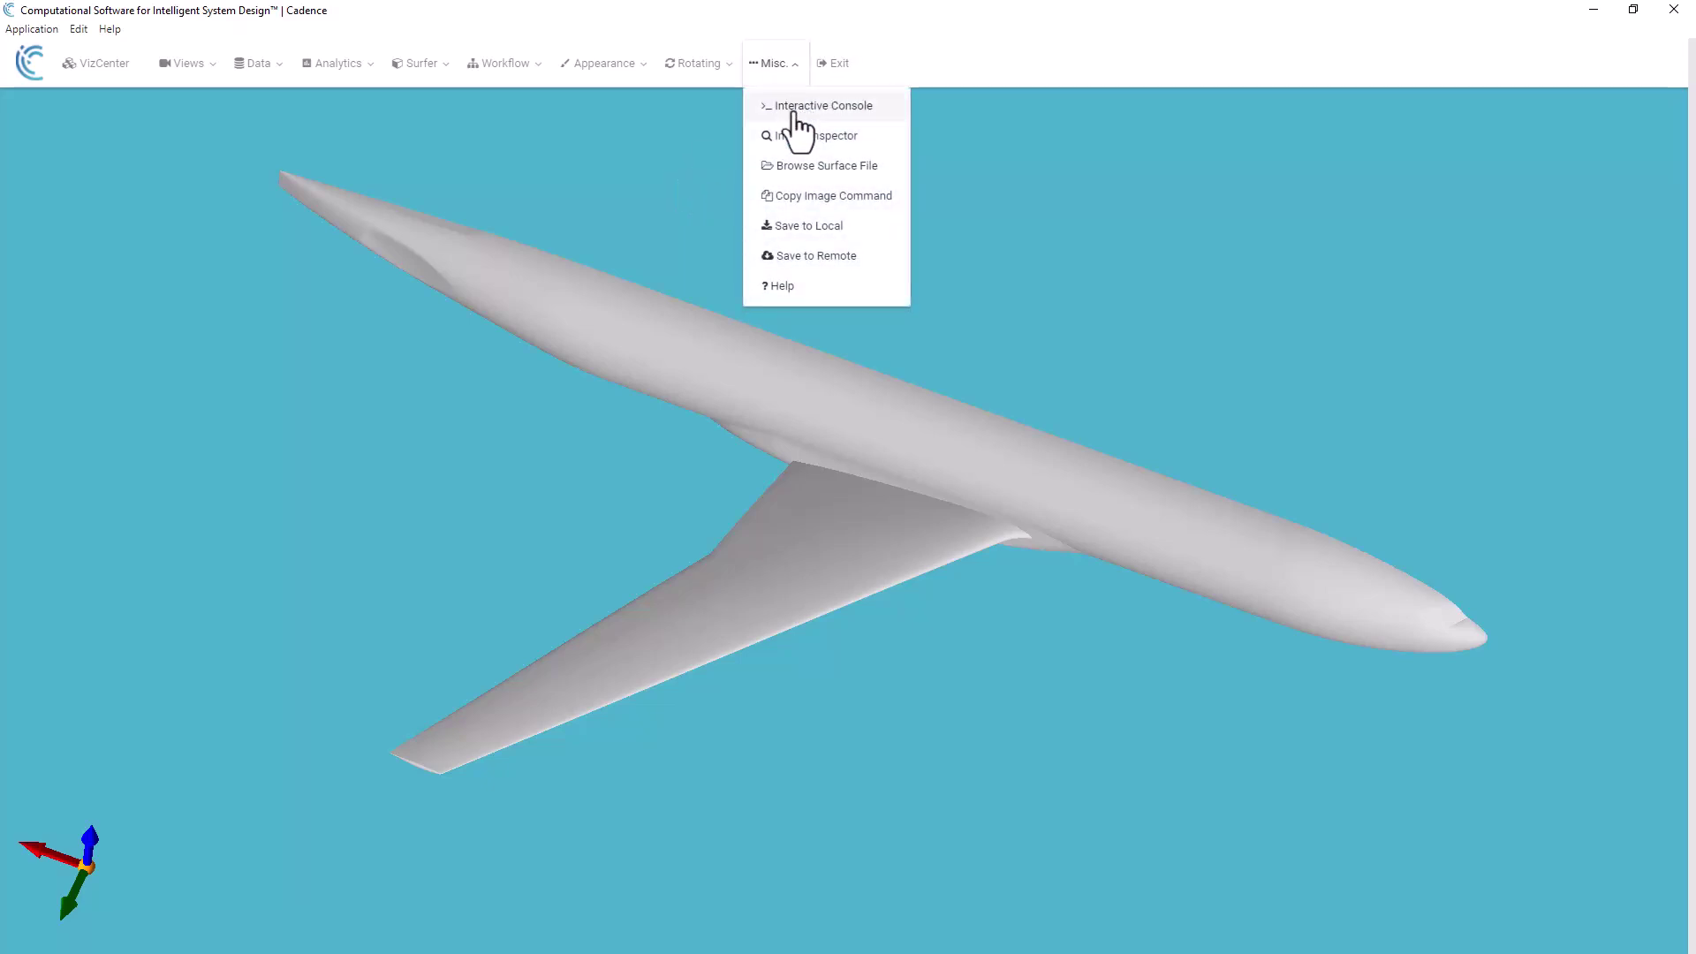
{"action": "left_click", "coordinate": [791, 108]}
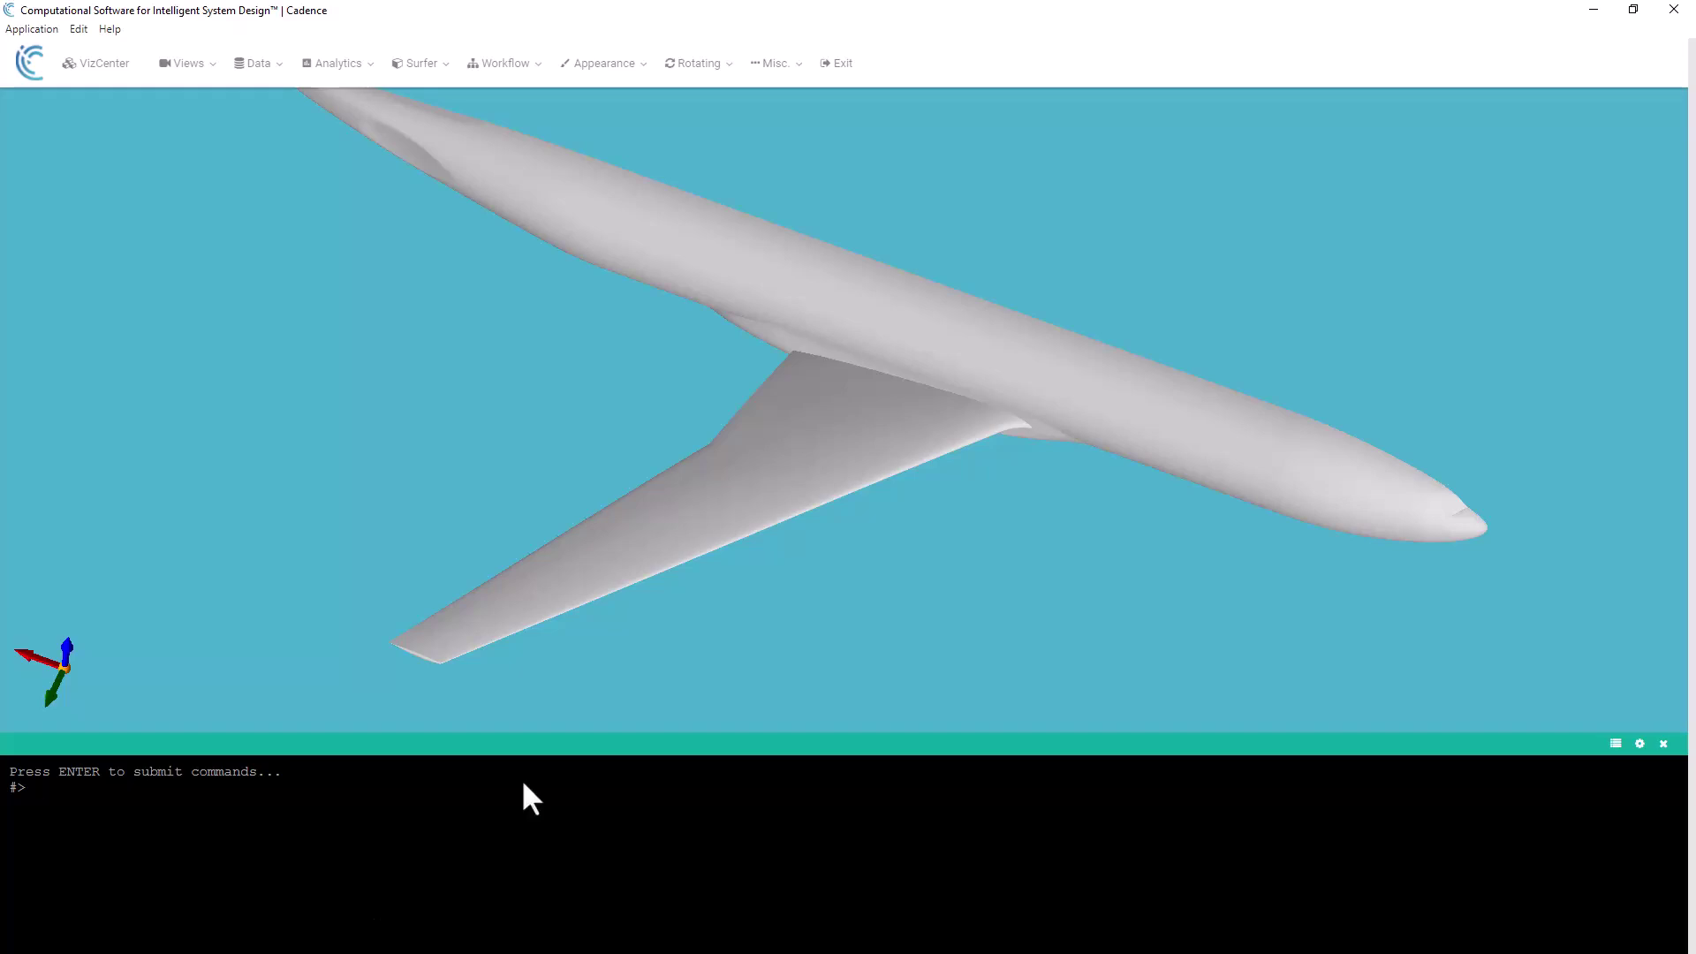
{"action": "left_click", "coordinate": [412, 70]}
{"action": "mouse_move", "coordinate": [424, 262]}
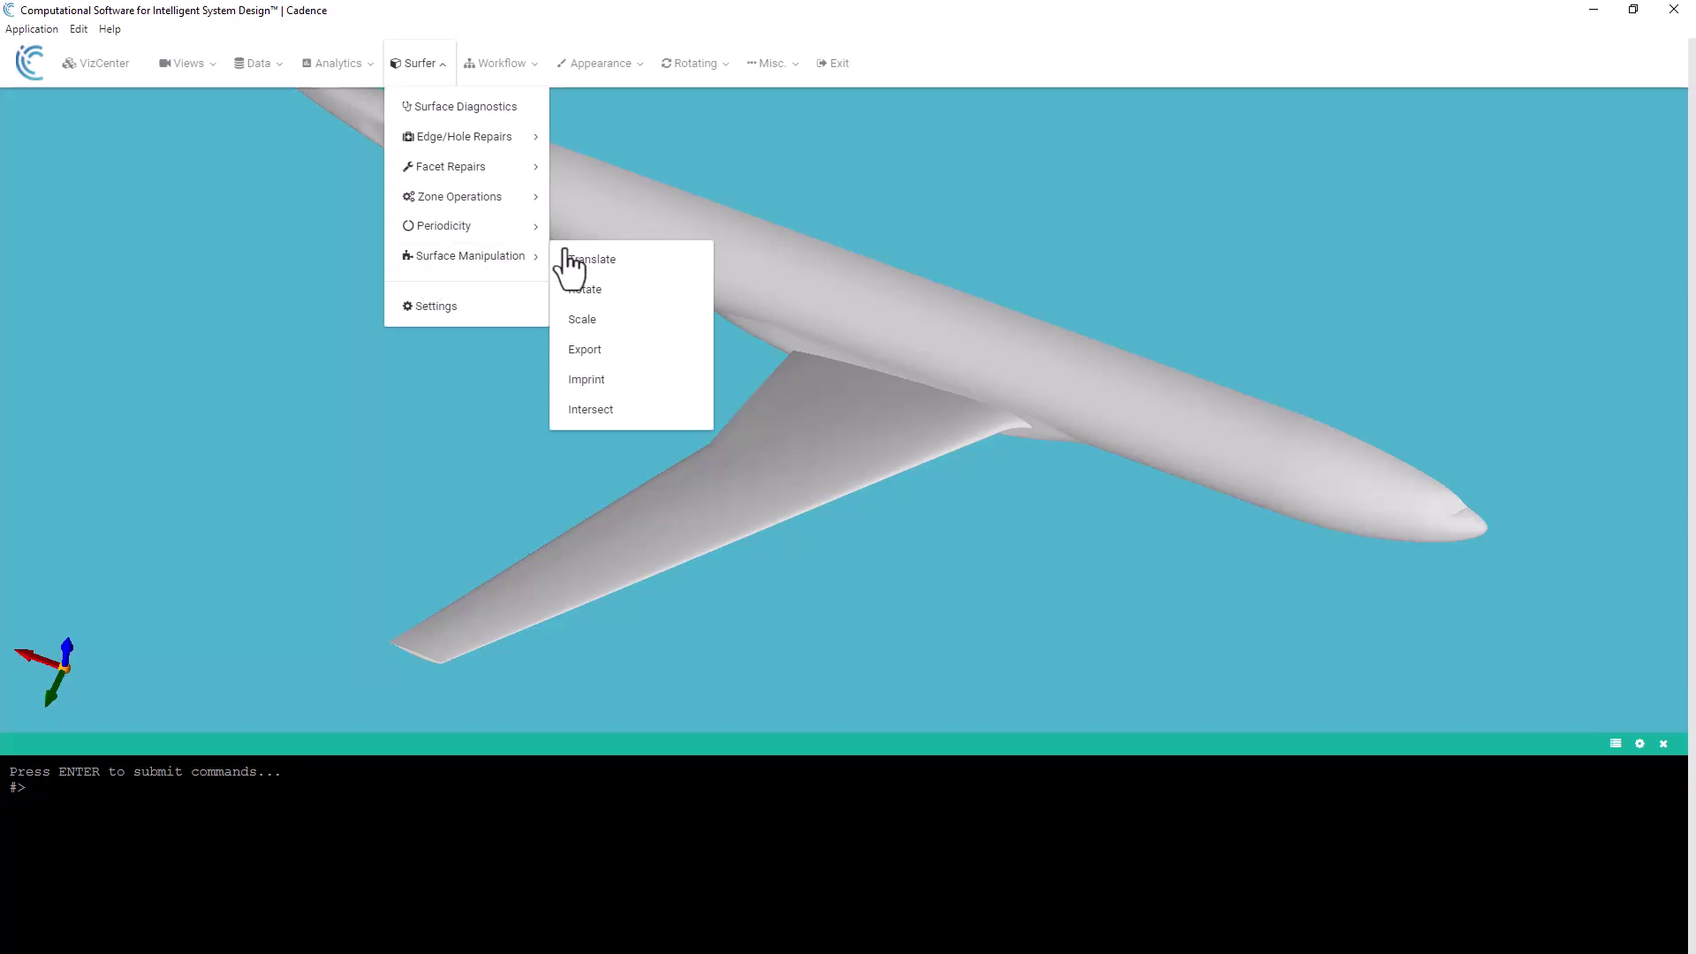
{"action": "left_click", "coordinate": [609, 382]}
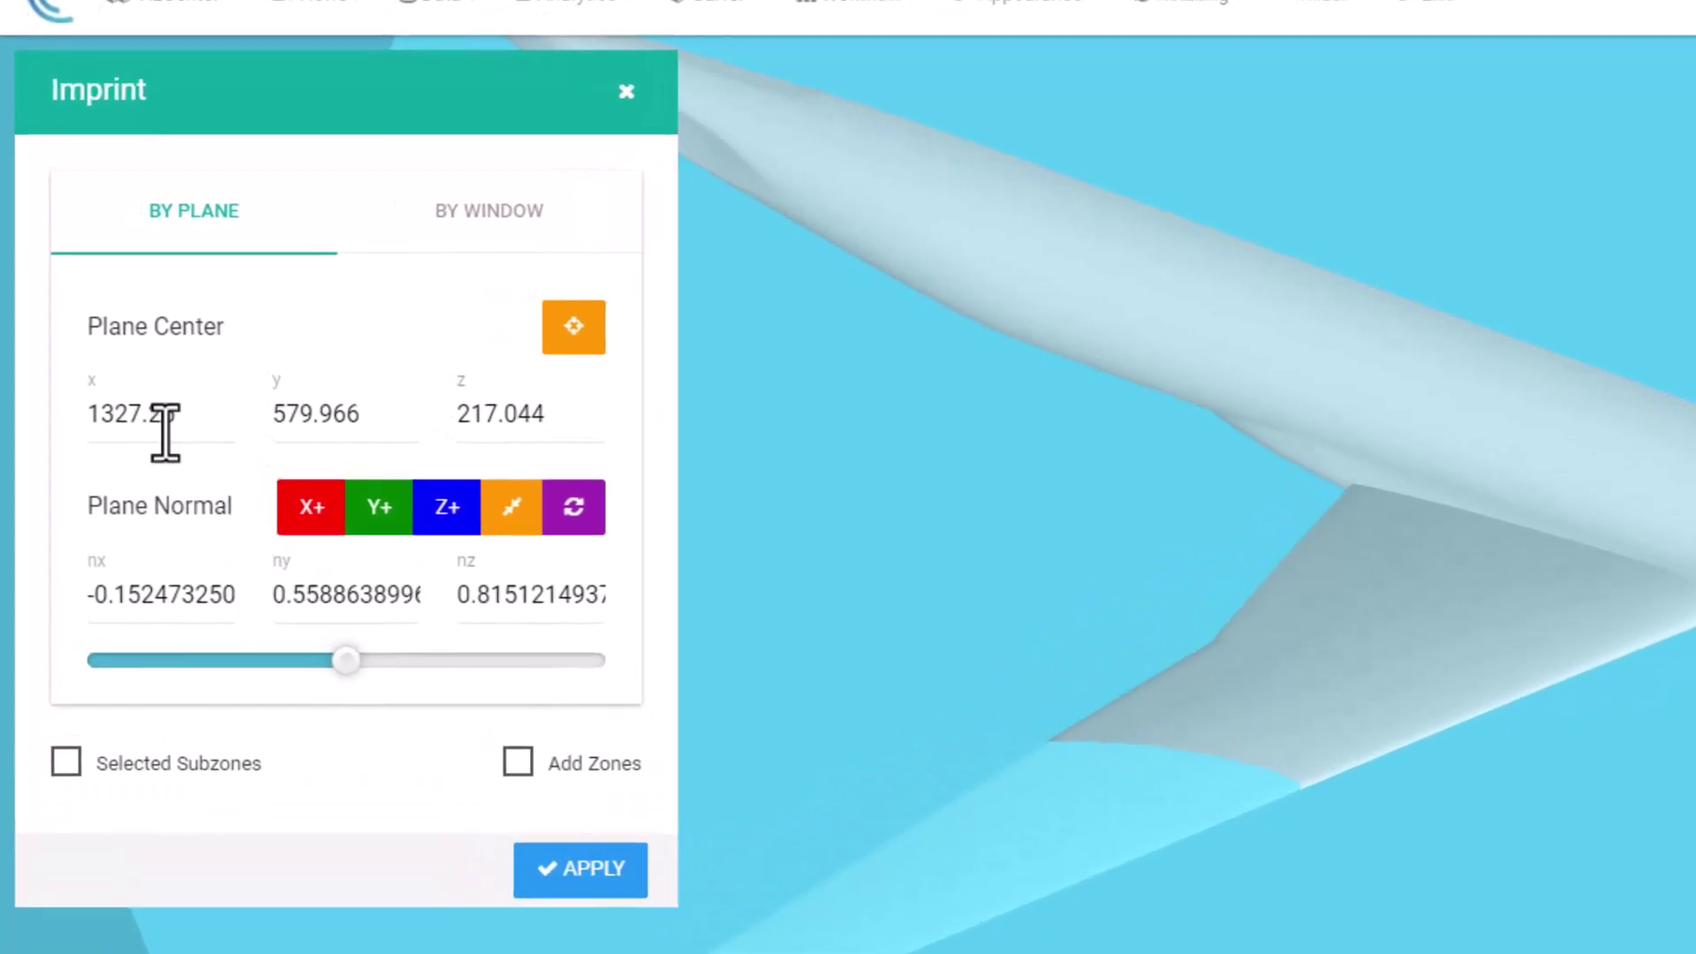
- Set the imprint plane's center to x 1338, y 500, z 200
{"action": "left_click", "coordinate": [220, 424]}
{"action": "key", "text": "ctrl+a"}
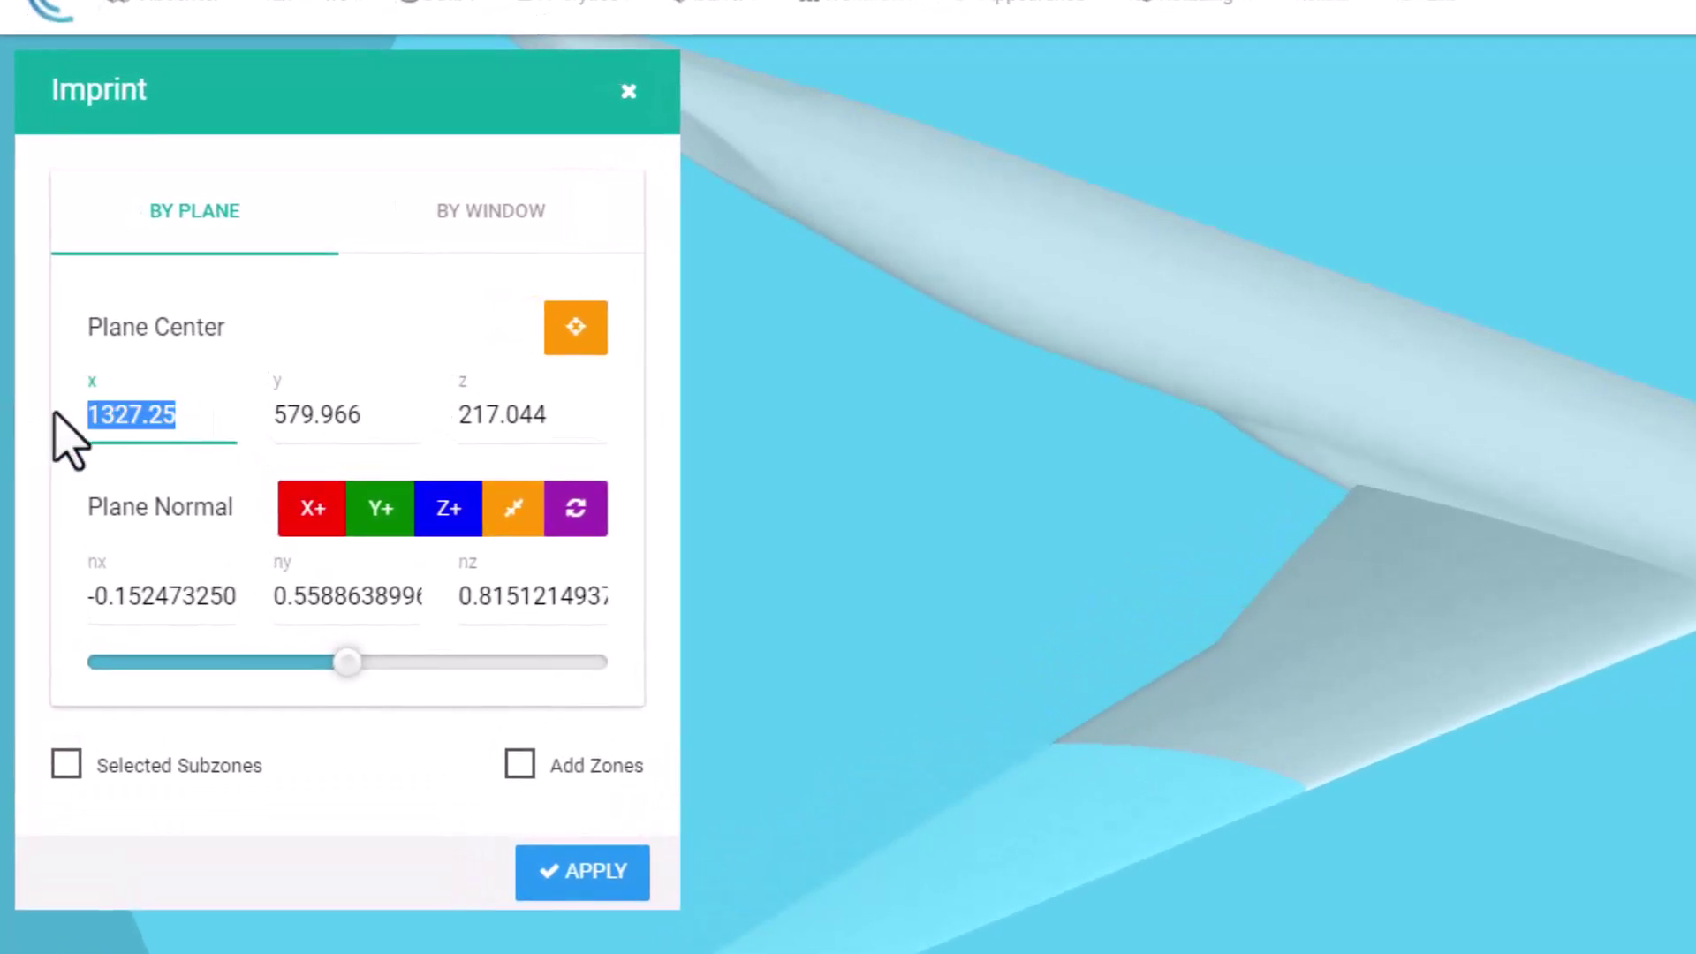
{"action": "type", "text": "1338"}
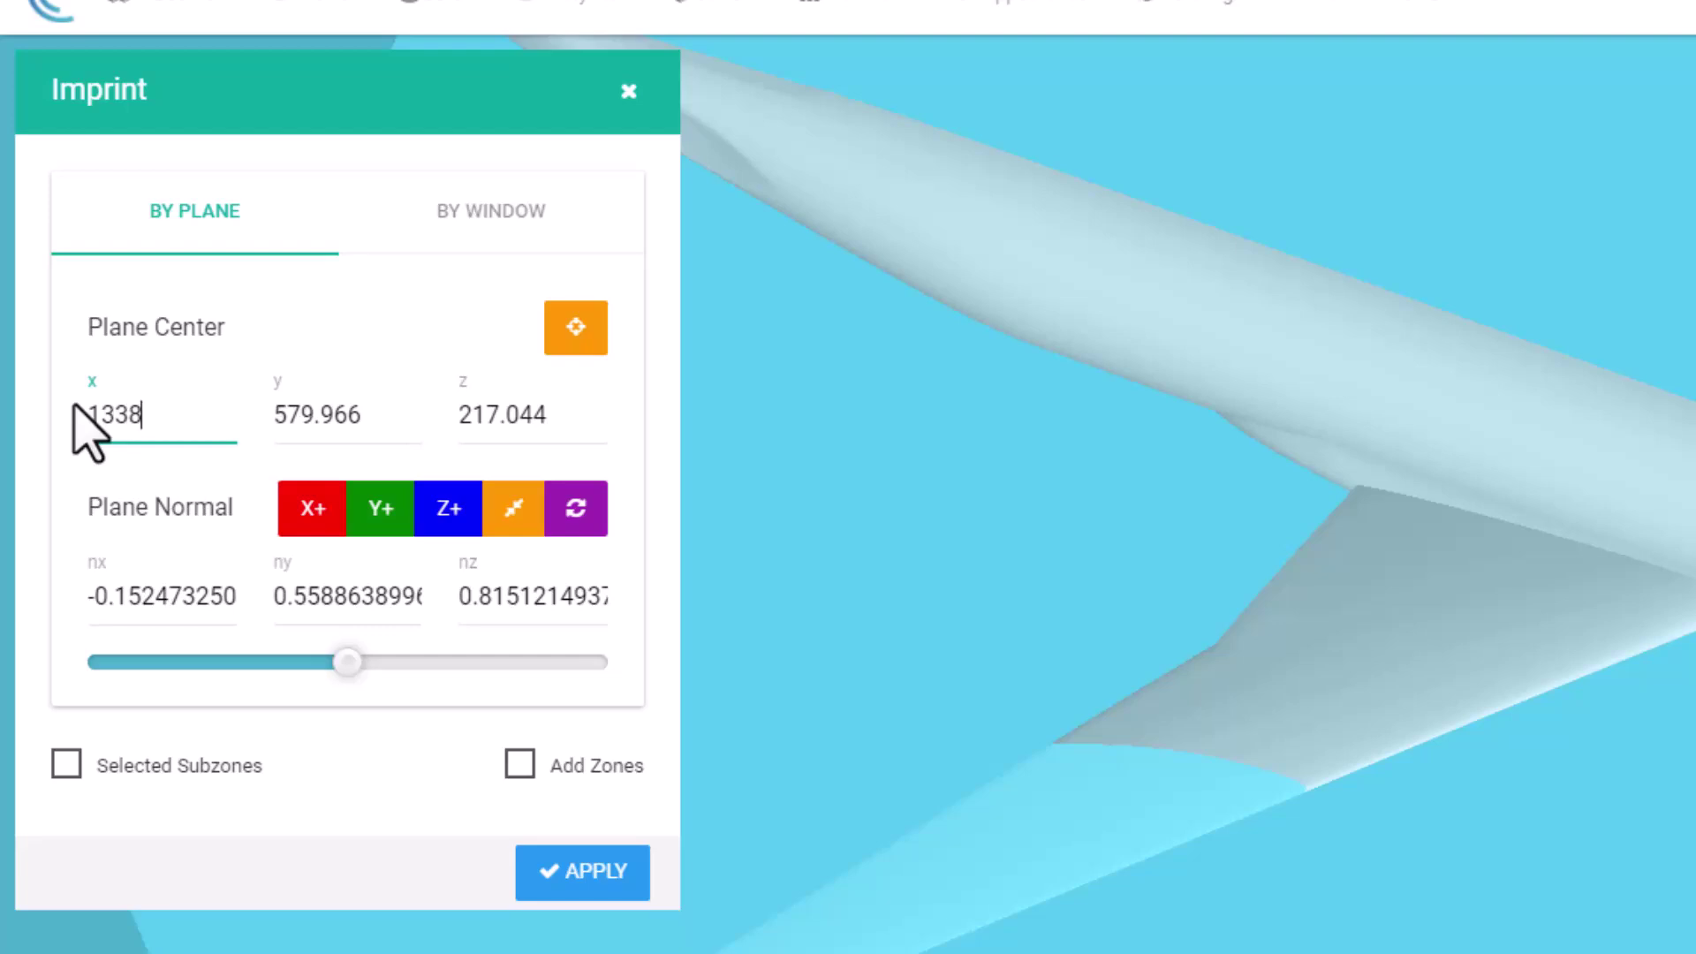
{"action": "key", "text": "Tab"}
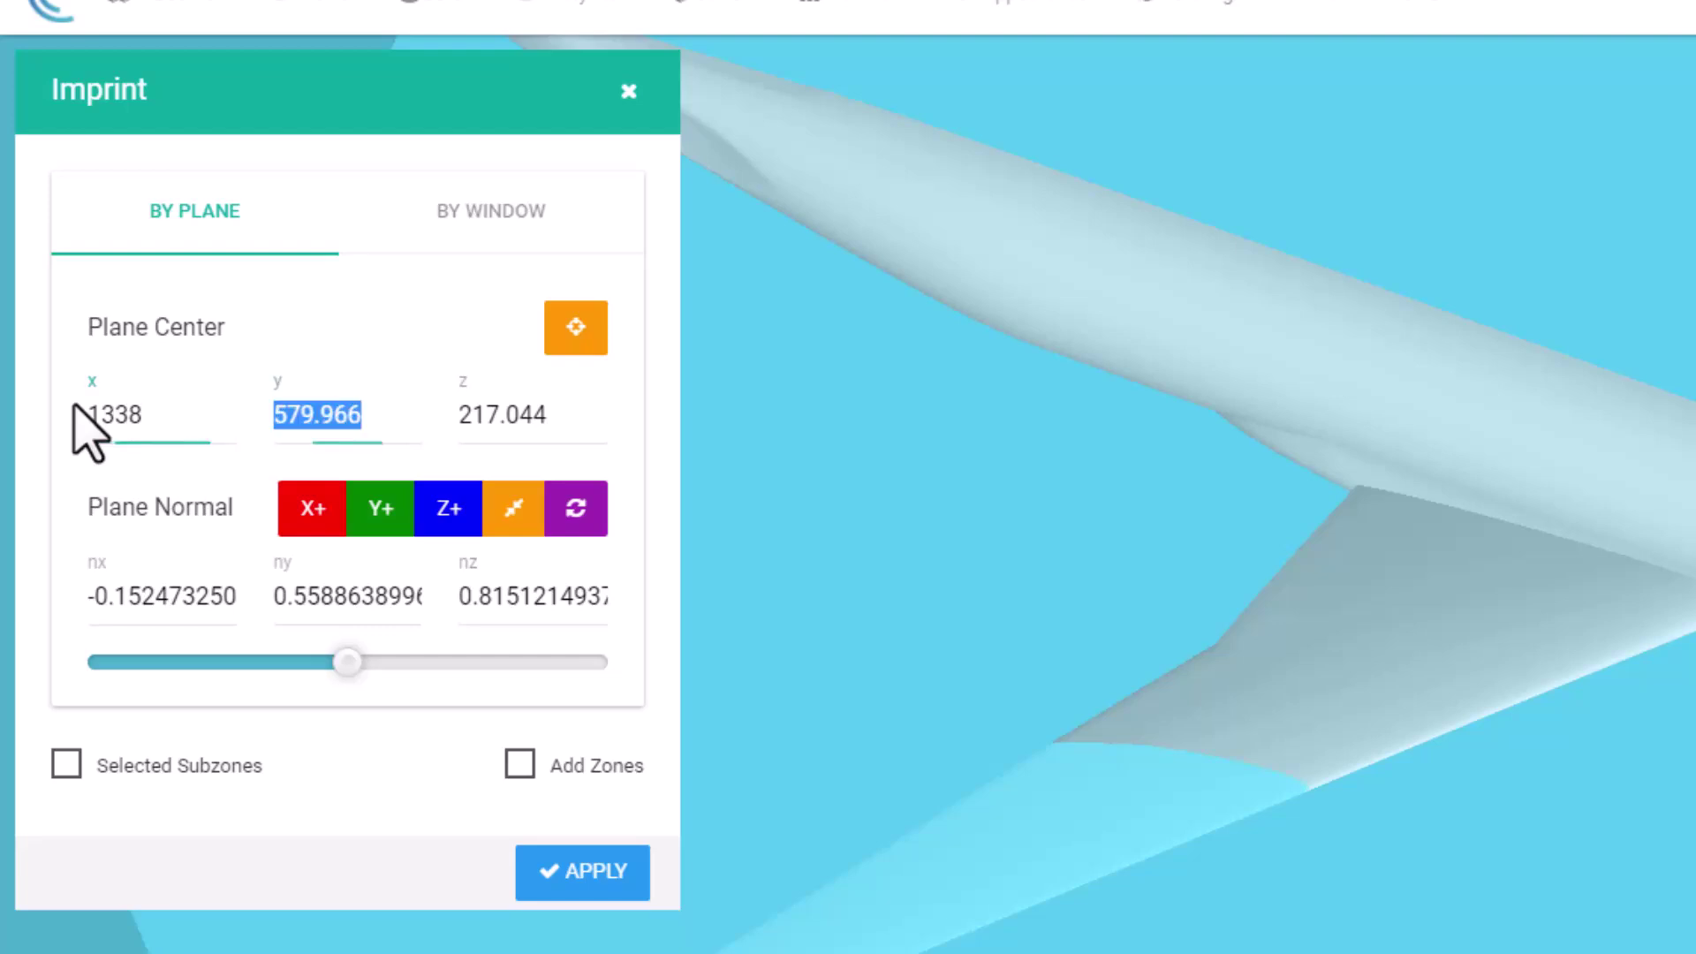
{"action": "type", "text": "500"}
{"action": "key", "text": "Tab"}
{"action": "type", "text": "200"}
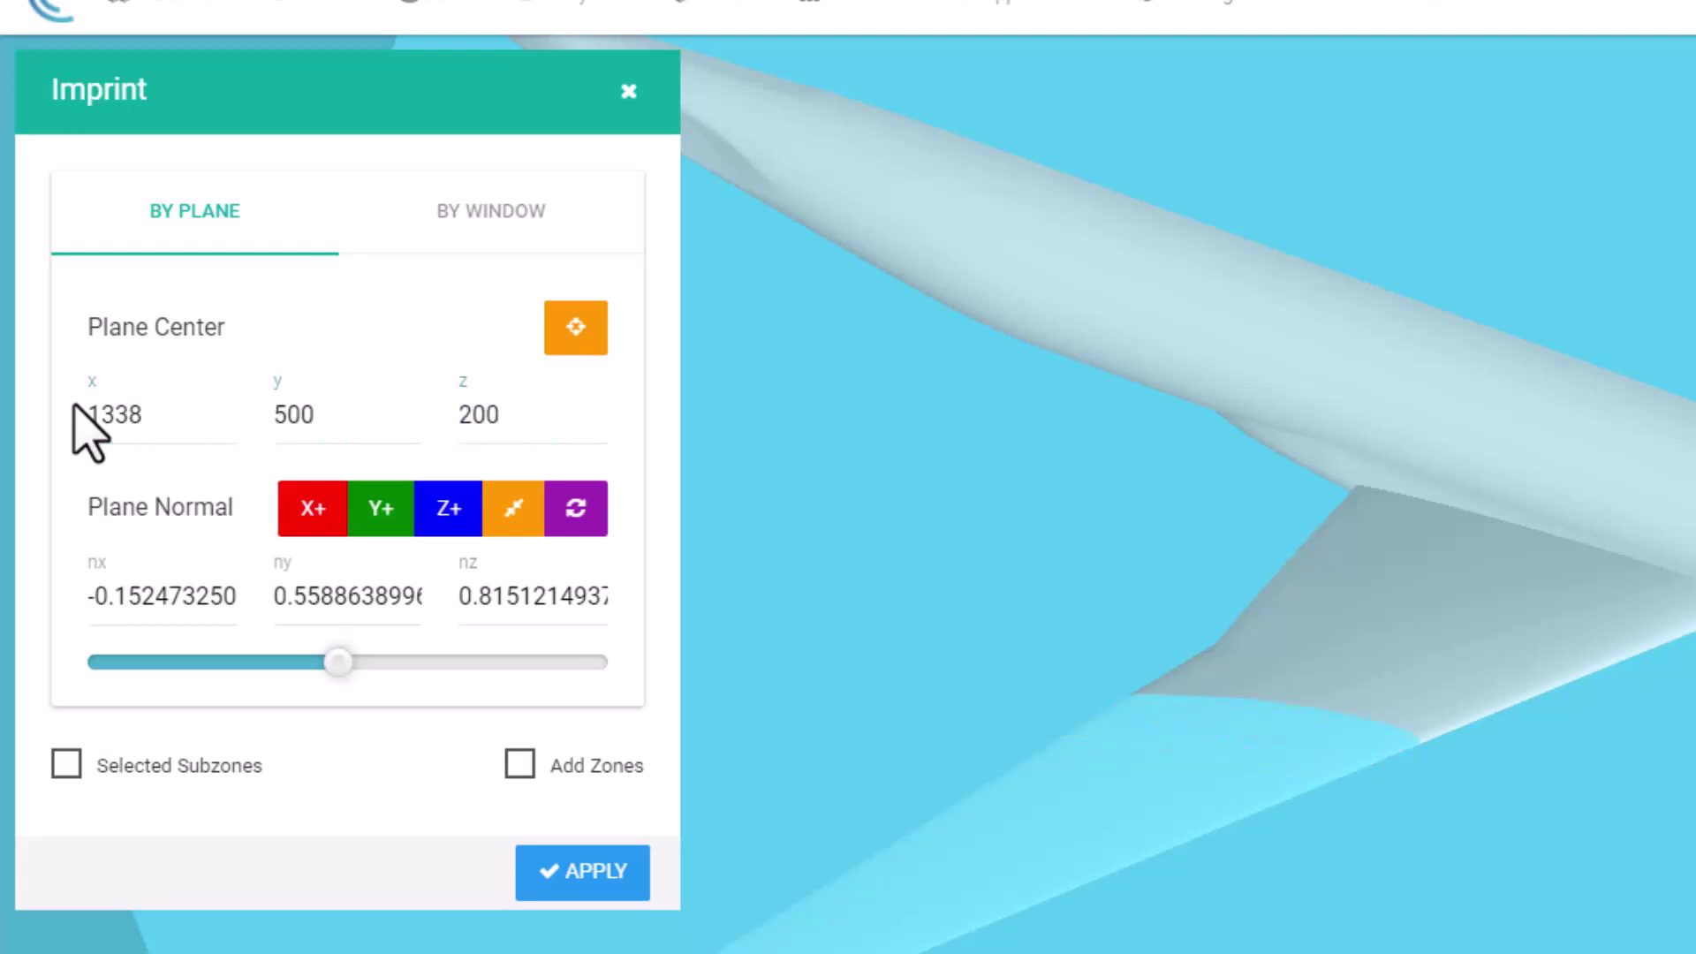
- Set the imprint plane's normal to -.82, .57, 0 and refresh the plane preview along the wing's leading edge
{"action": "key", "text": "Tab"}
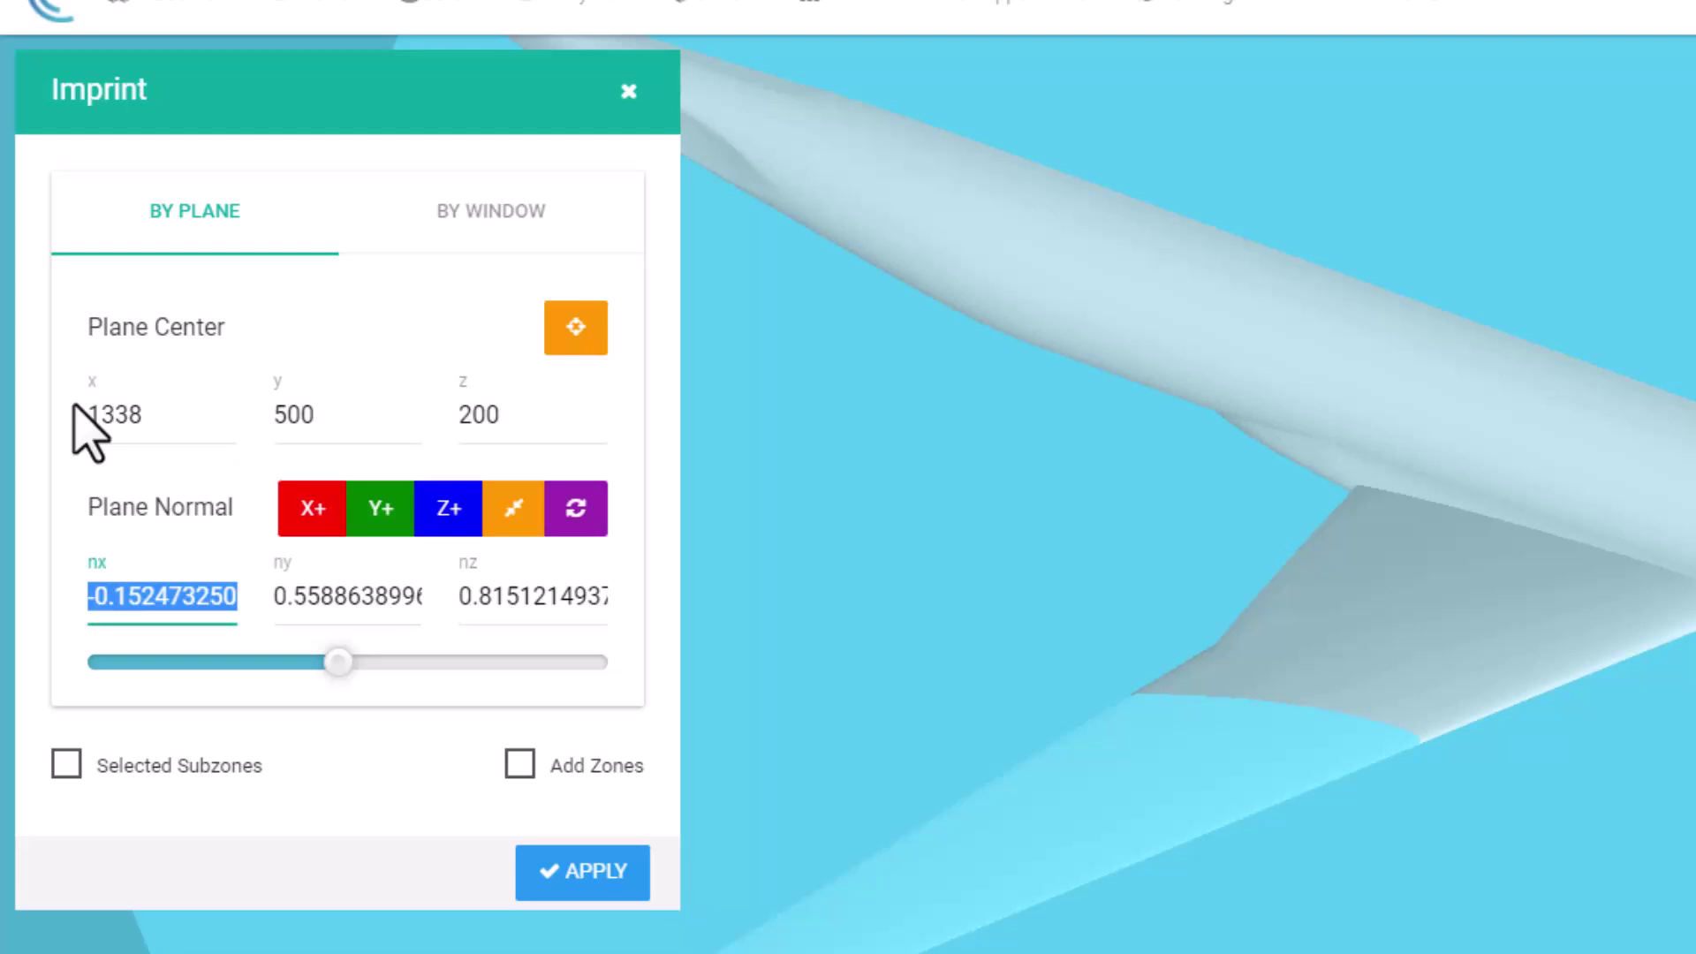
{"action": "type", "text": "-.82"}
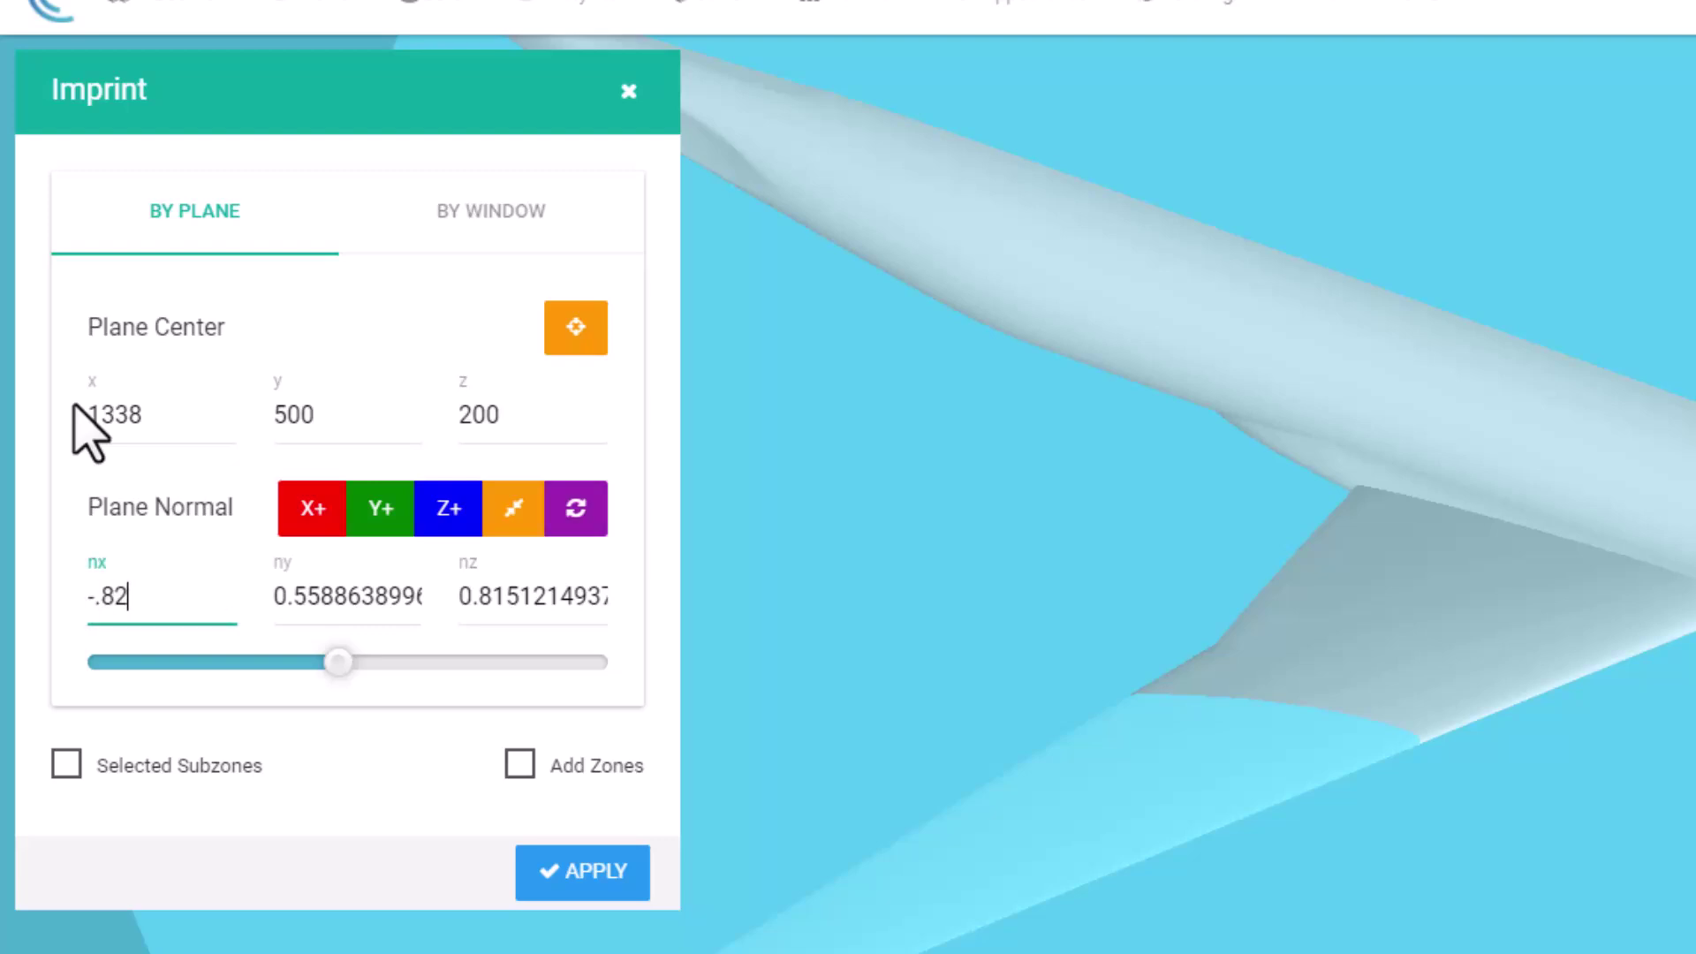
{"action": "key", "text": "Tab"}
{"action": "type", "text": ".57"}
{"action": "key", "text": "Tab"}
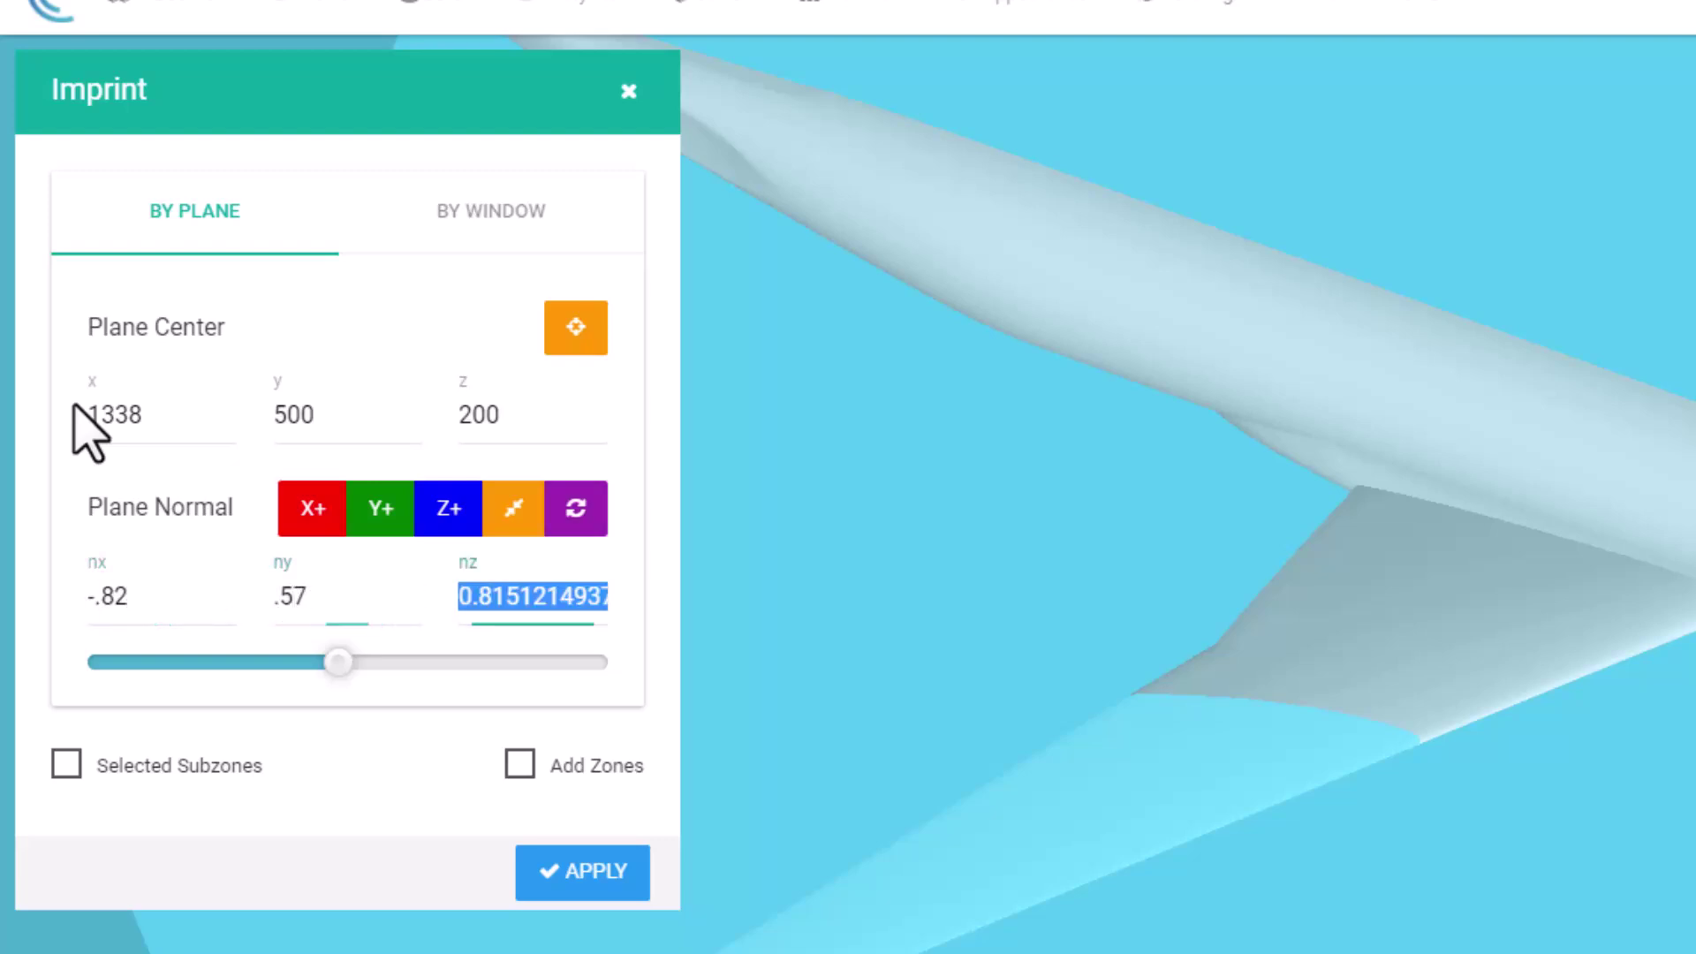
{"action": "type", "text": "0"}
{"action": "key", "text": "Tab"}
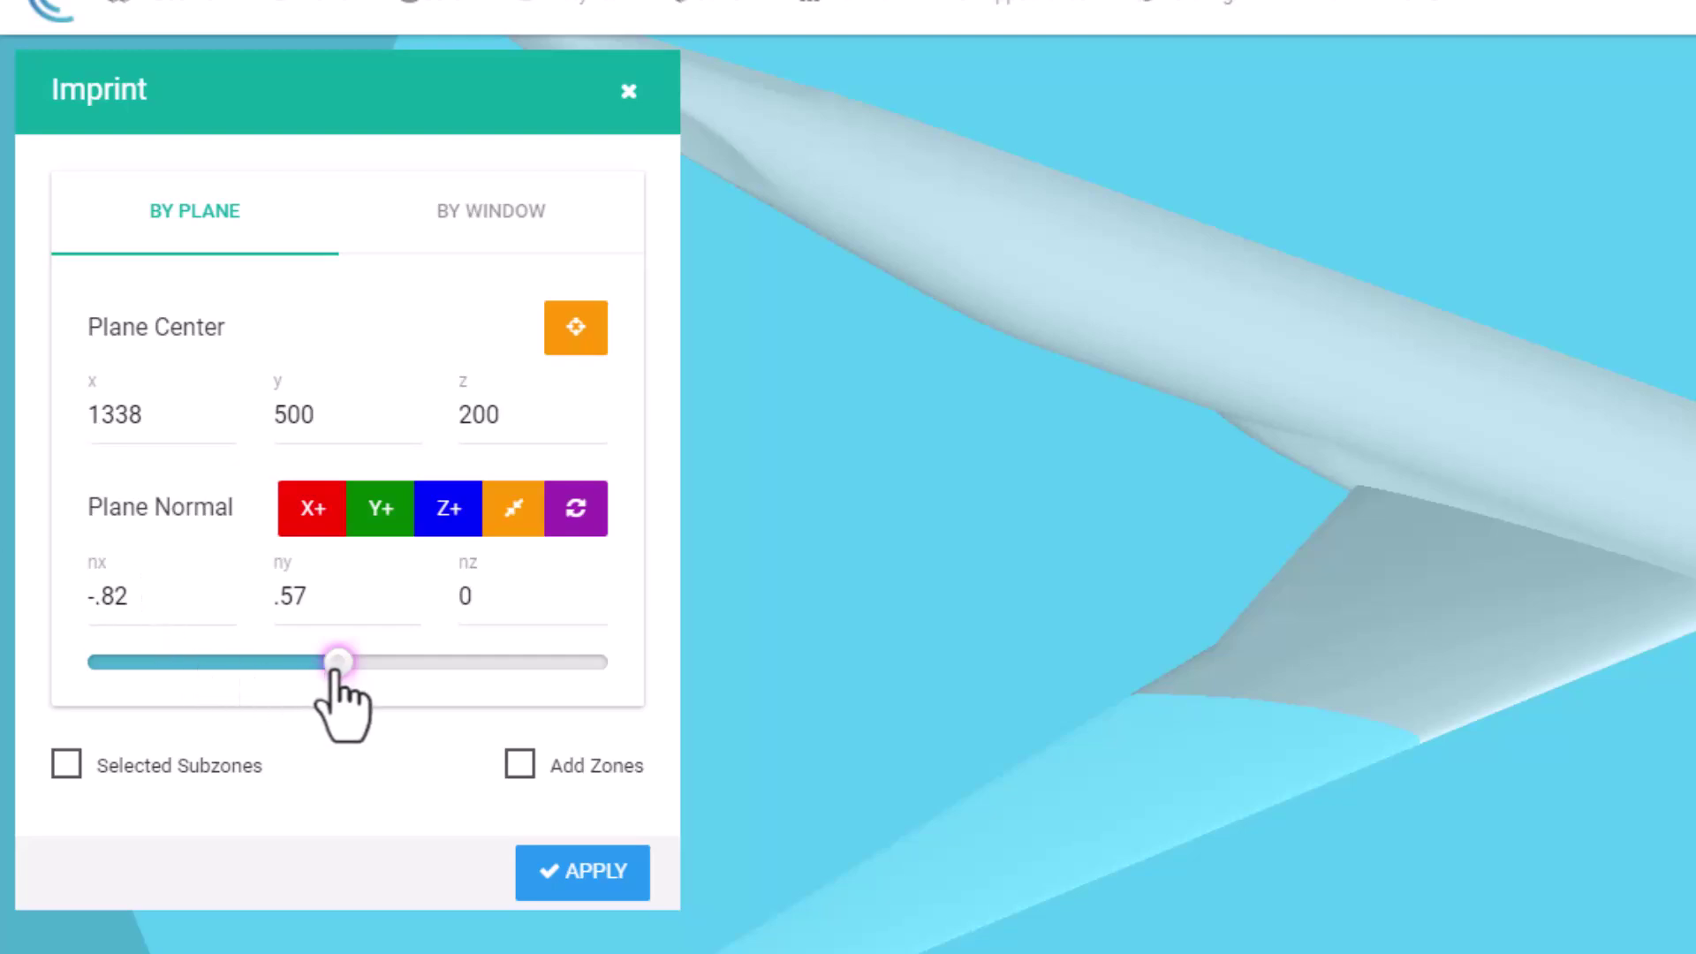
{"action": "left_click_drag", "start_coordinate": [337, 662], "coordinate": [332, 663]}
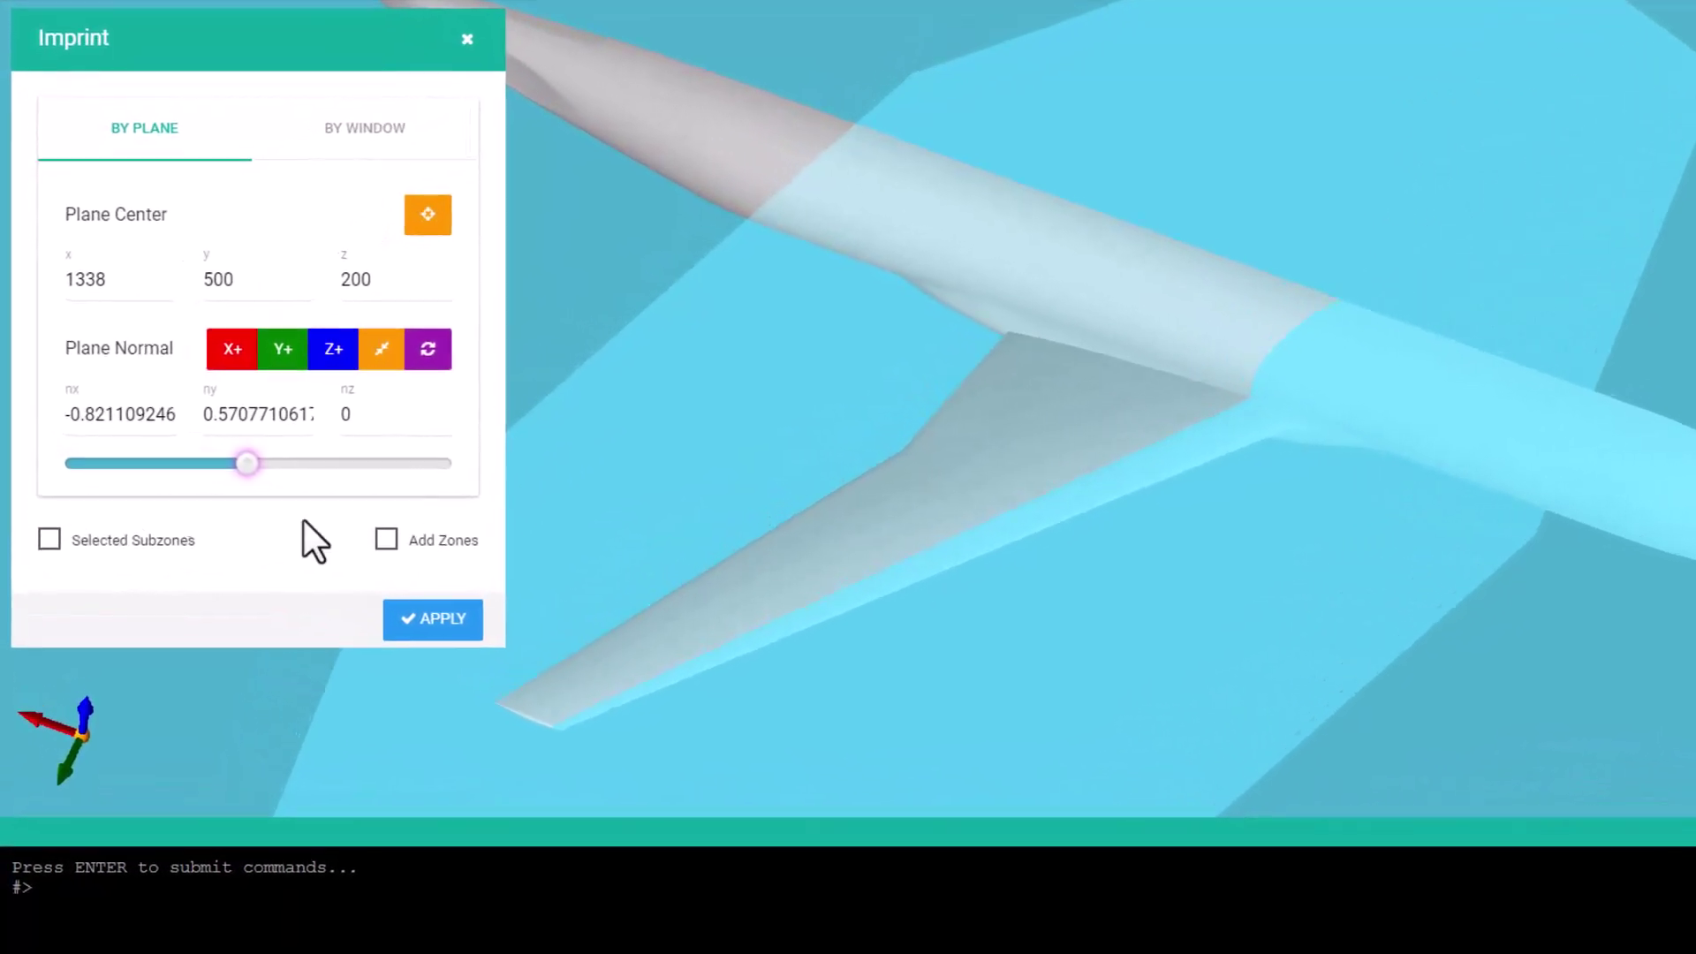
- Restrict the imprint to selected subzones and select the upper and lower wing surfaces
{"action": "left_click", "coordinate": [59, 569]}
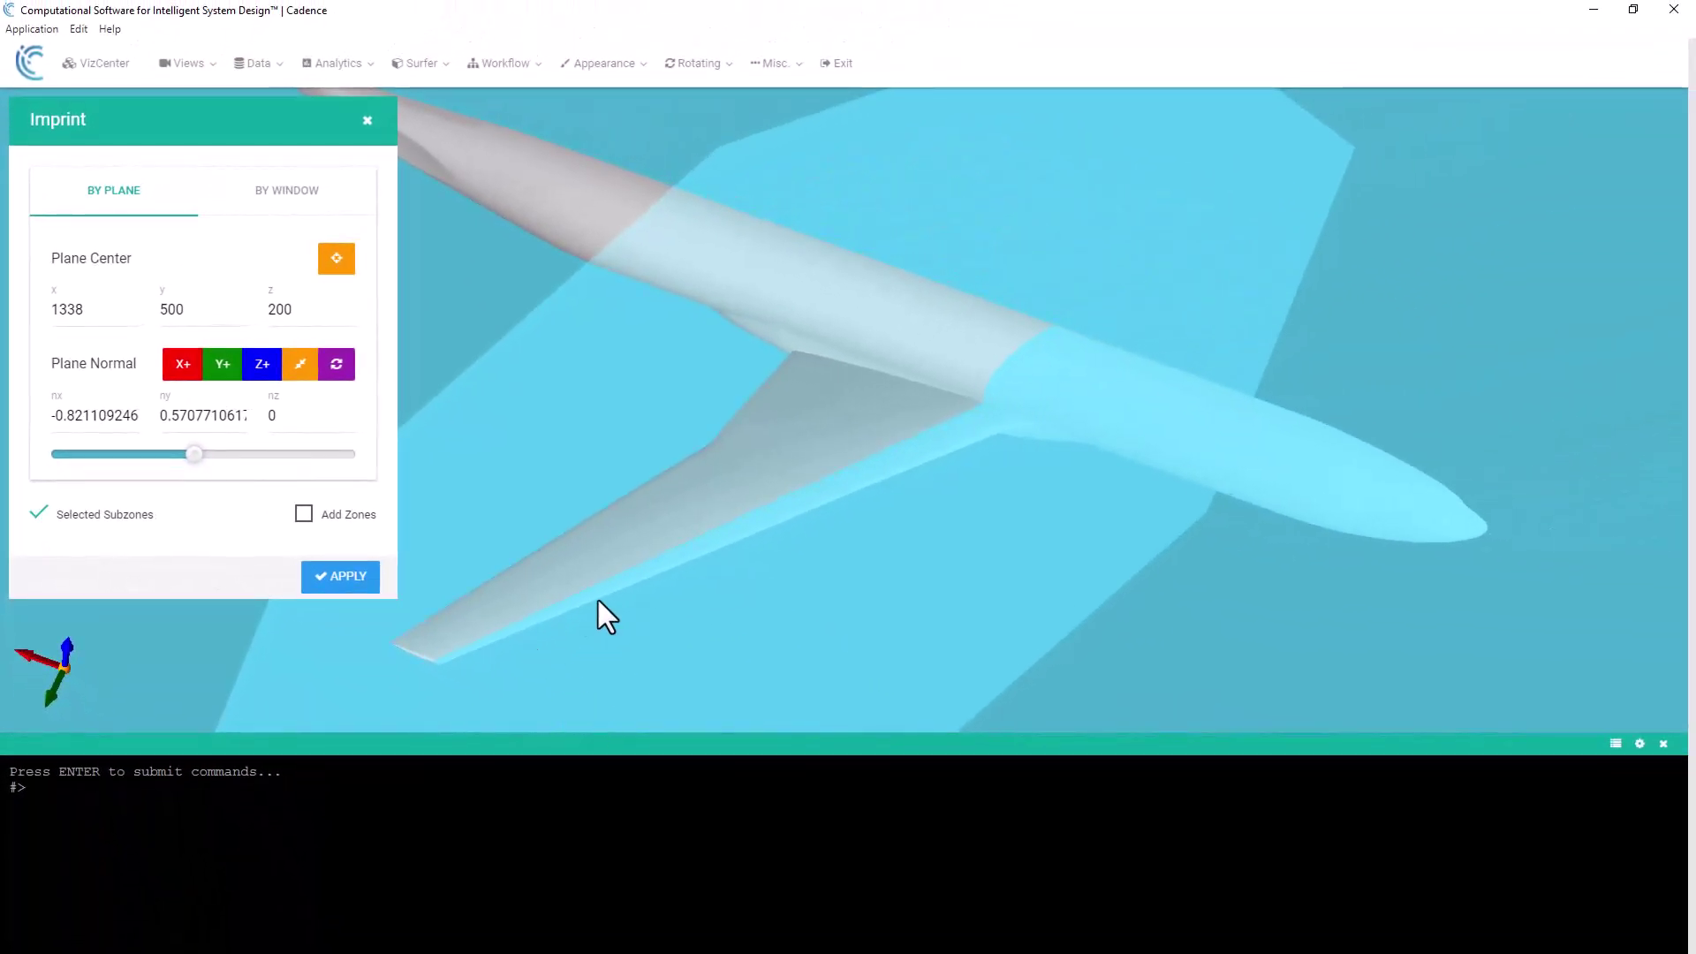
{"action": "left_click_drag", "start_coordinate": [630, 662], "coordinate": [989, 689]}
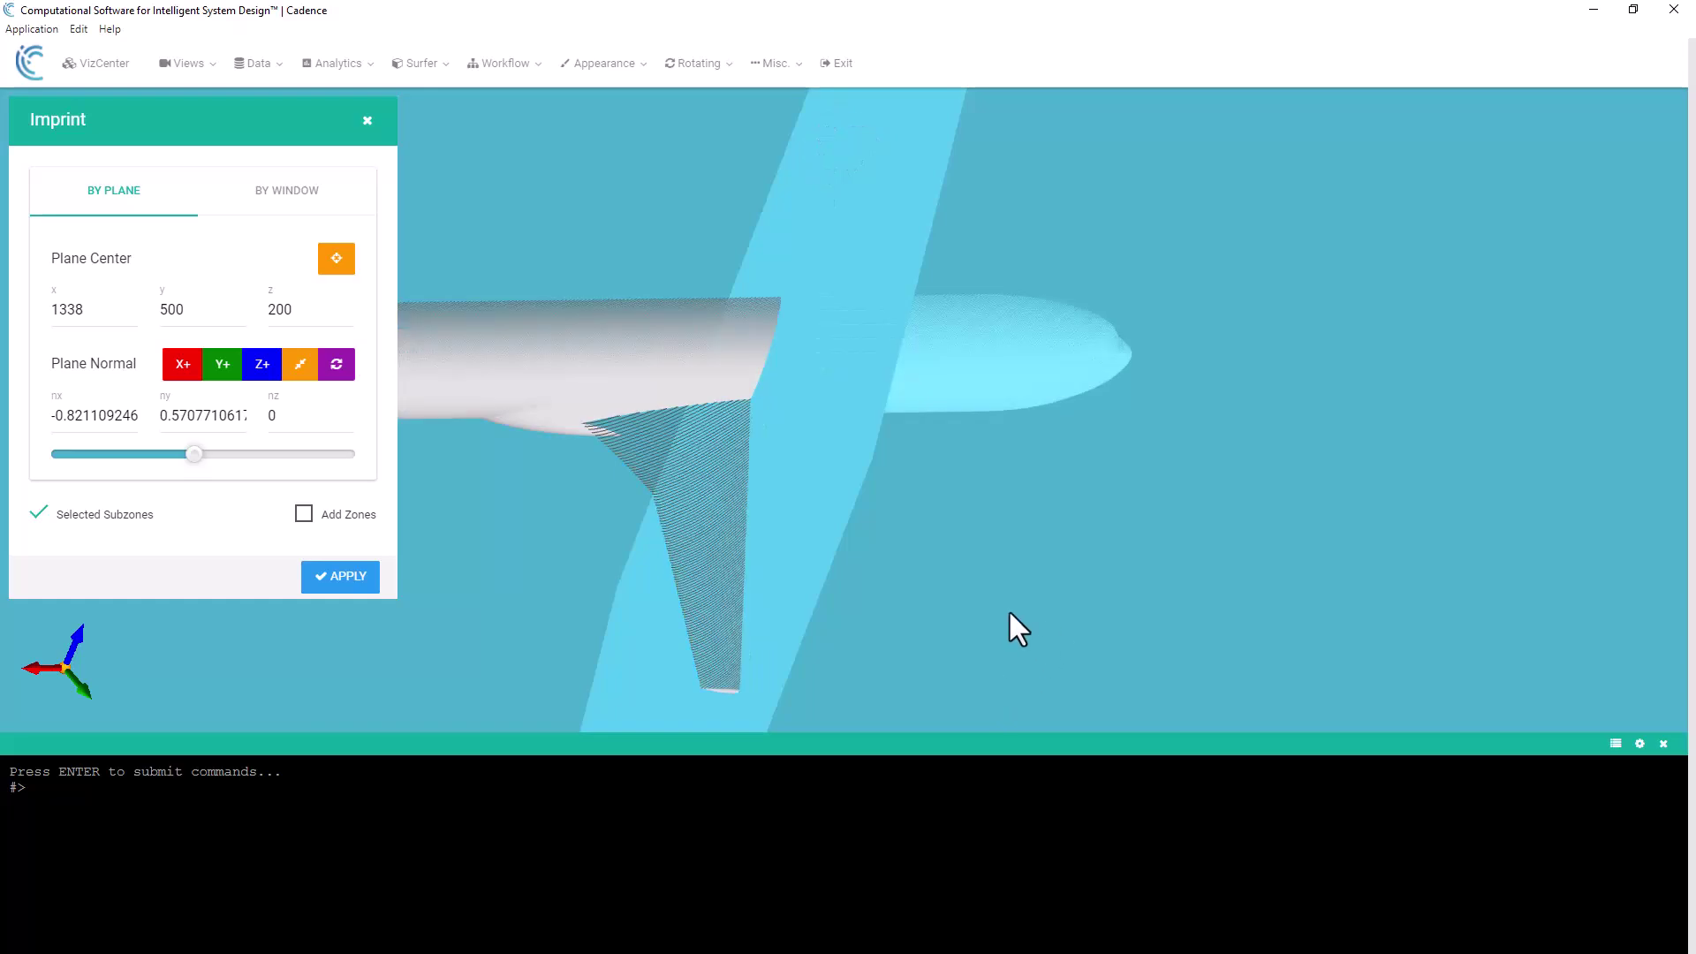
{"action": "left_click", "coordinate": [696, 475]}
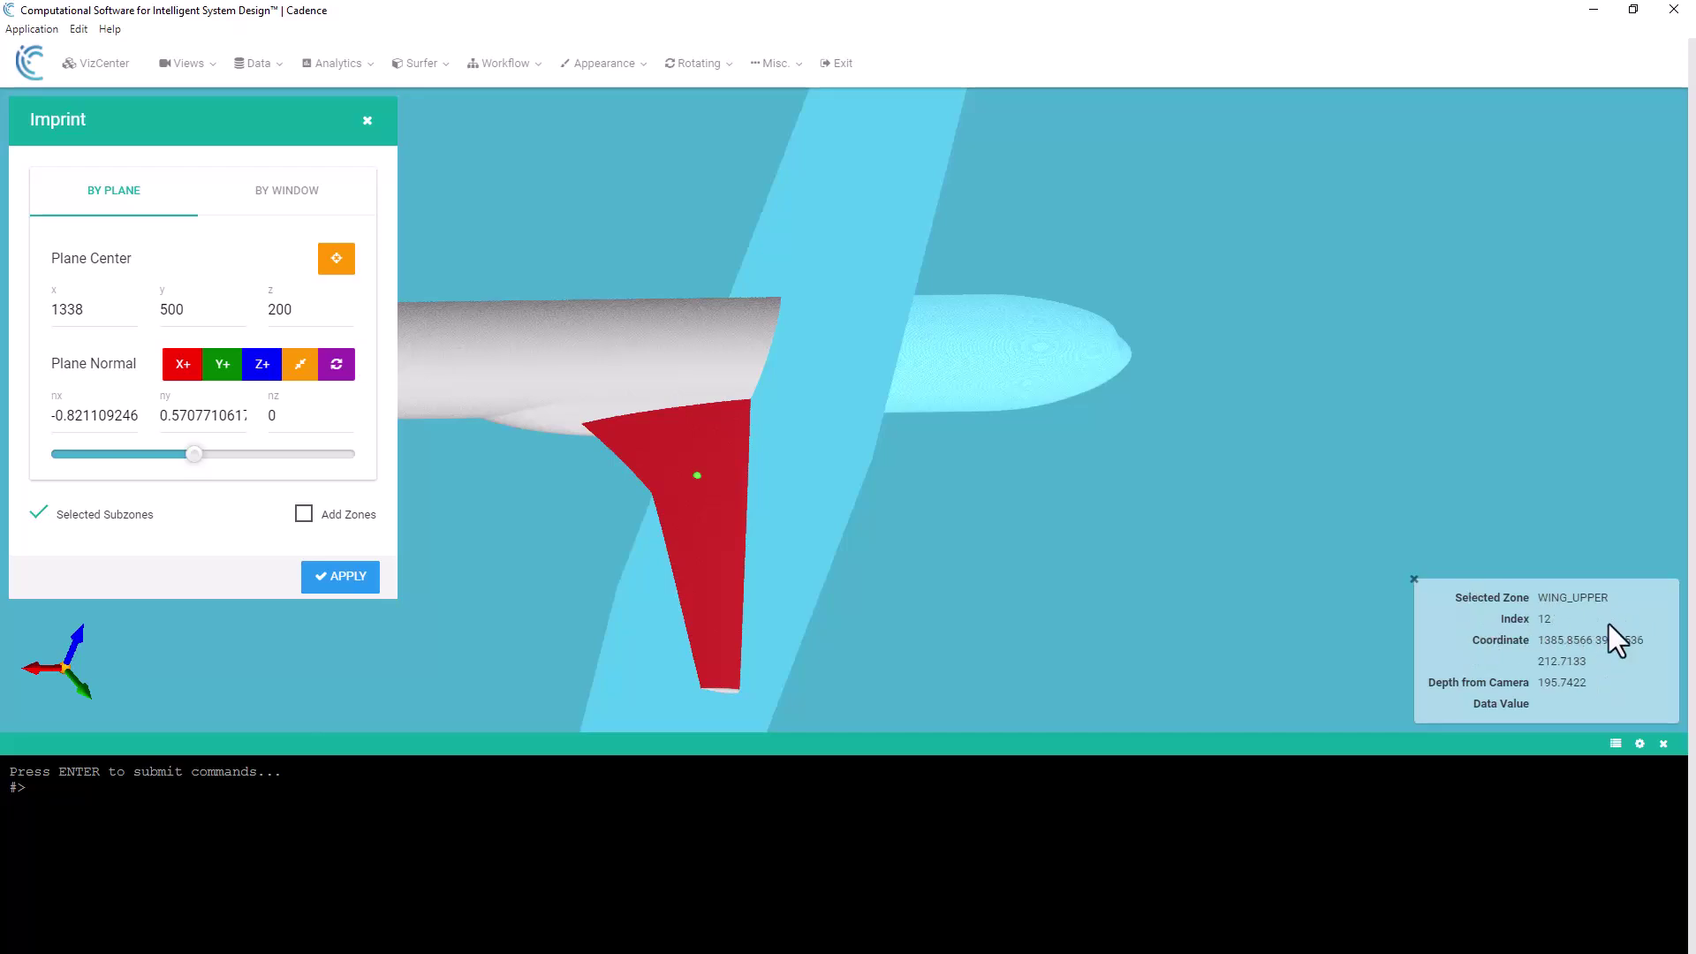
{"action": "left_click_drag", "start_coordinate": [737, 650], "coordinate": [859, 368]}
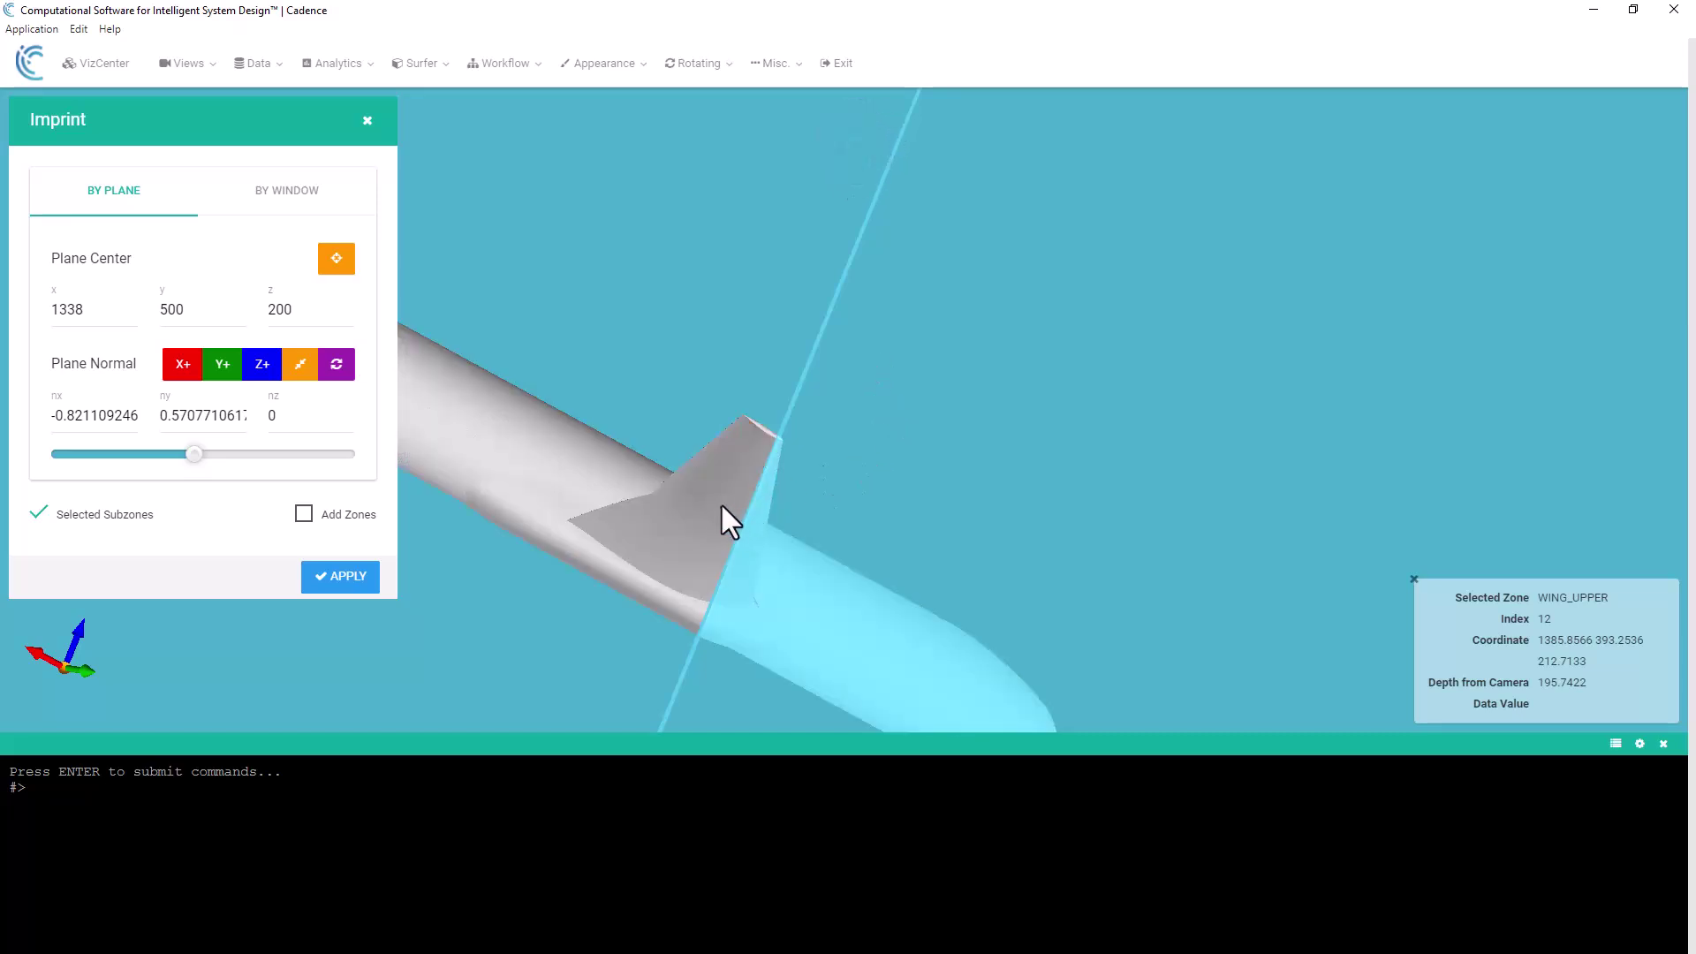
{"action": "left_click", "coordinate": [721, 507]}
{"action": "left_click_drag", "start_coordinate": [874, 309], "coordinate": [191, 644]}
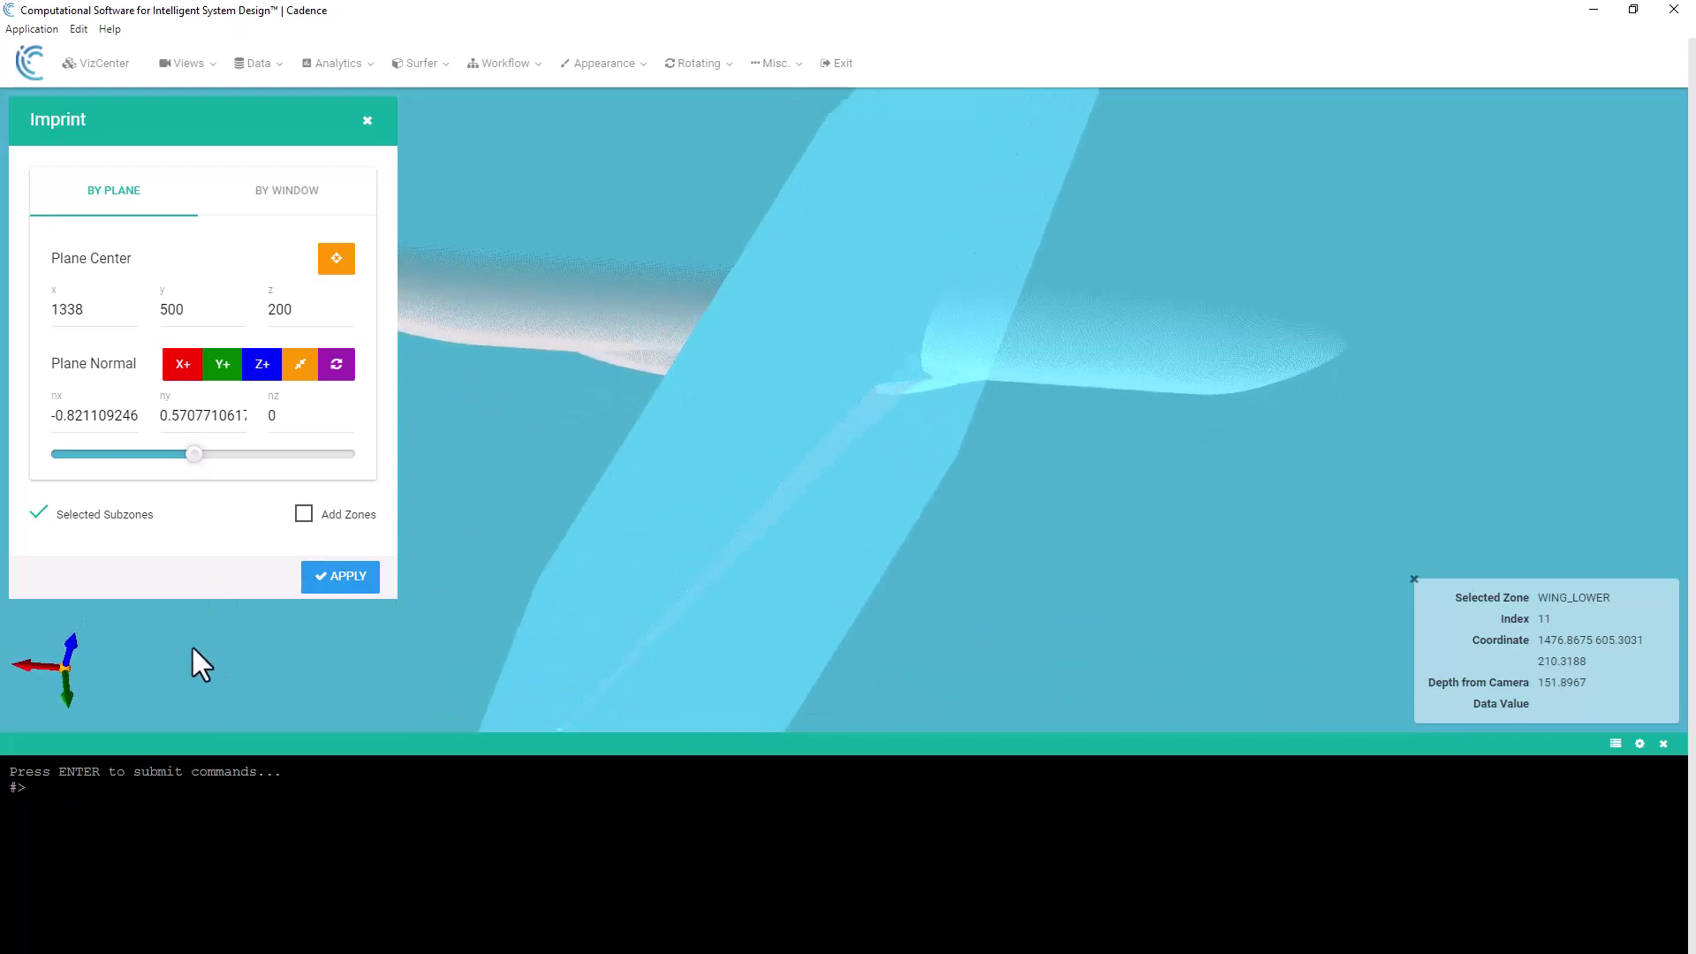
- Apply the plane imprint to the two wing surfaces, close the Imprint dialog and clear the selection
{"action": "left_click", "coordinate": [353, 583]}
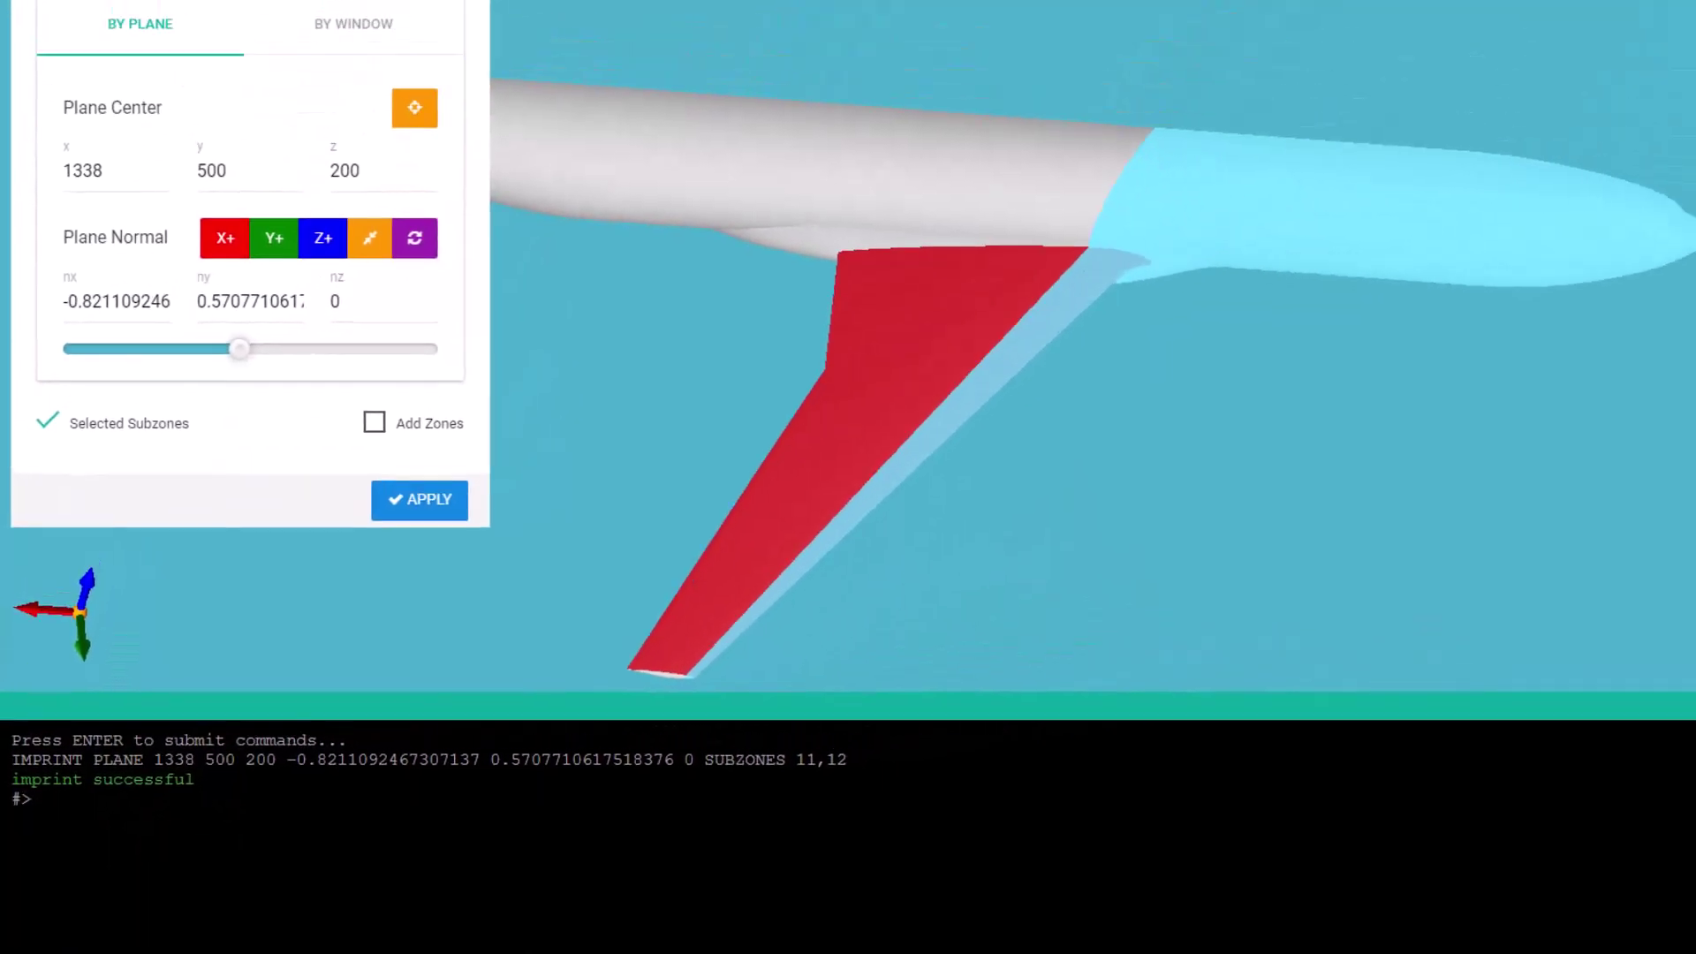
{"action": "left_click", "coordinate": [371, 124]}
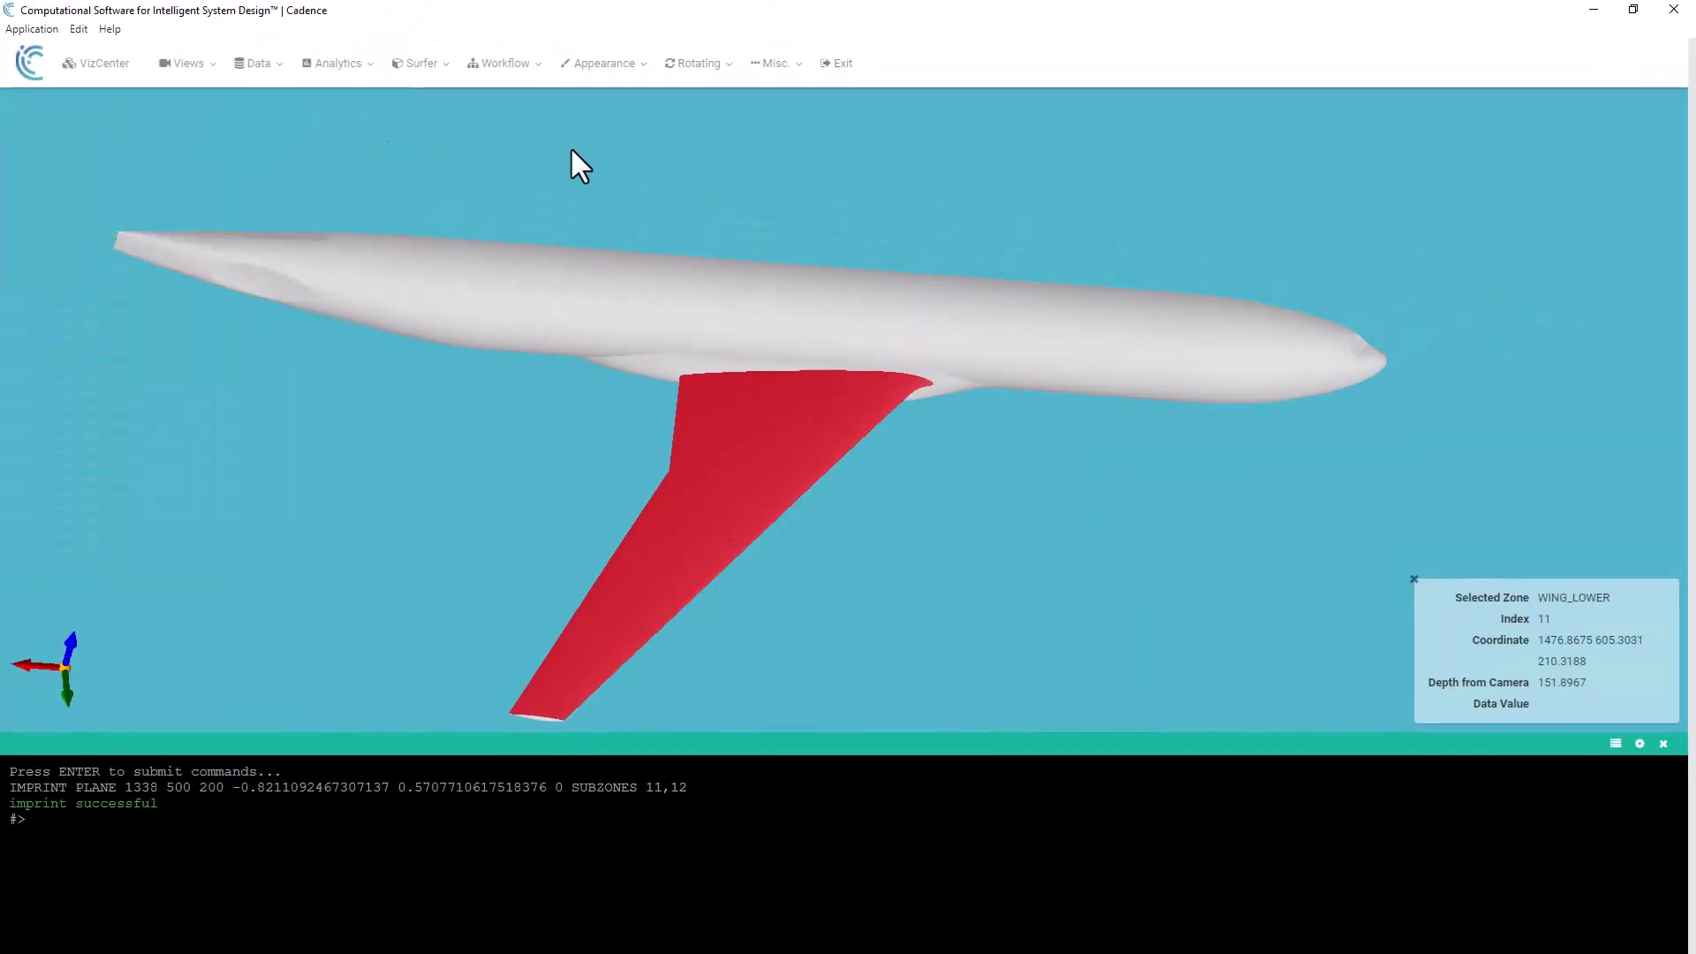
{"action": "right_click", "coordinate": [572, 147]}
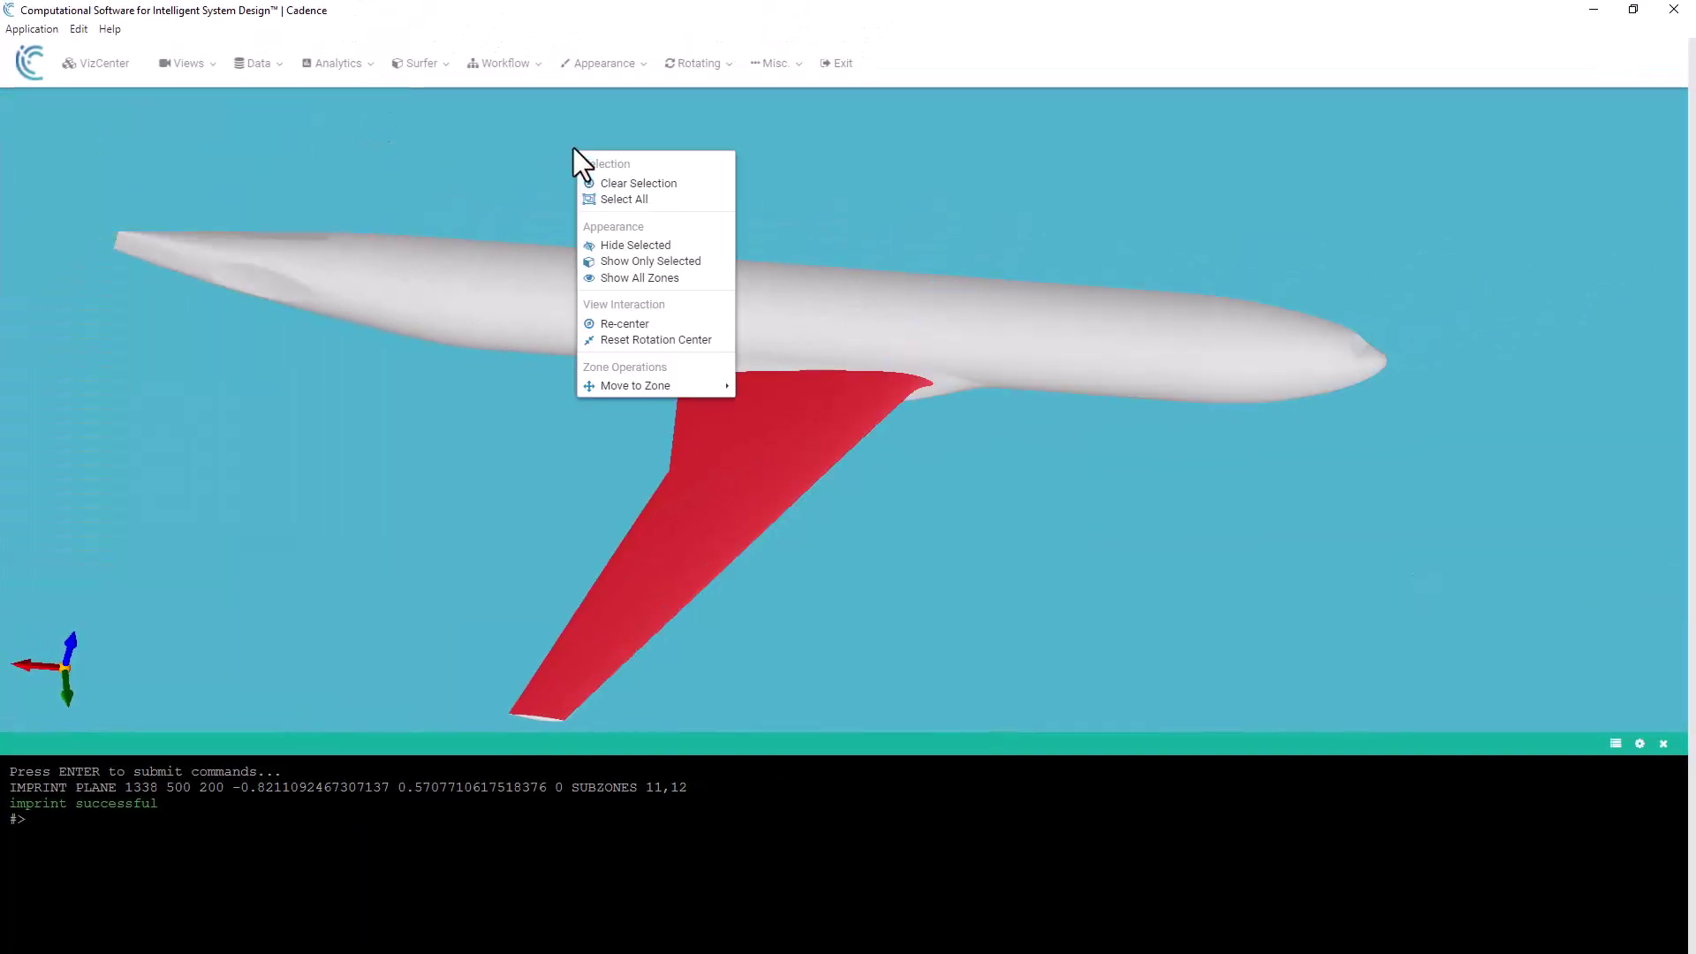
{"action": "left_click", "coordinate": [636, 186]}
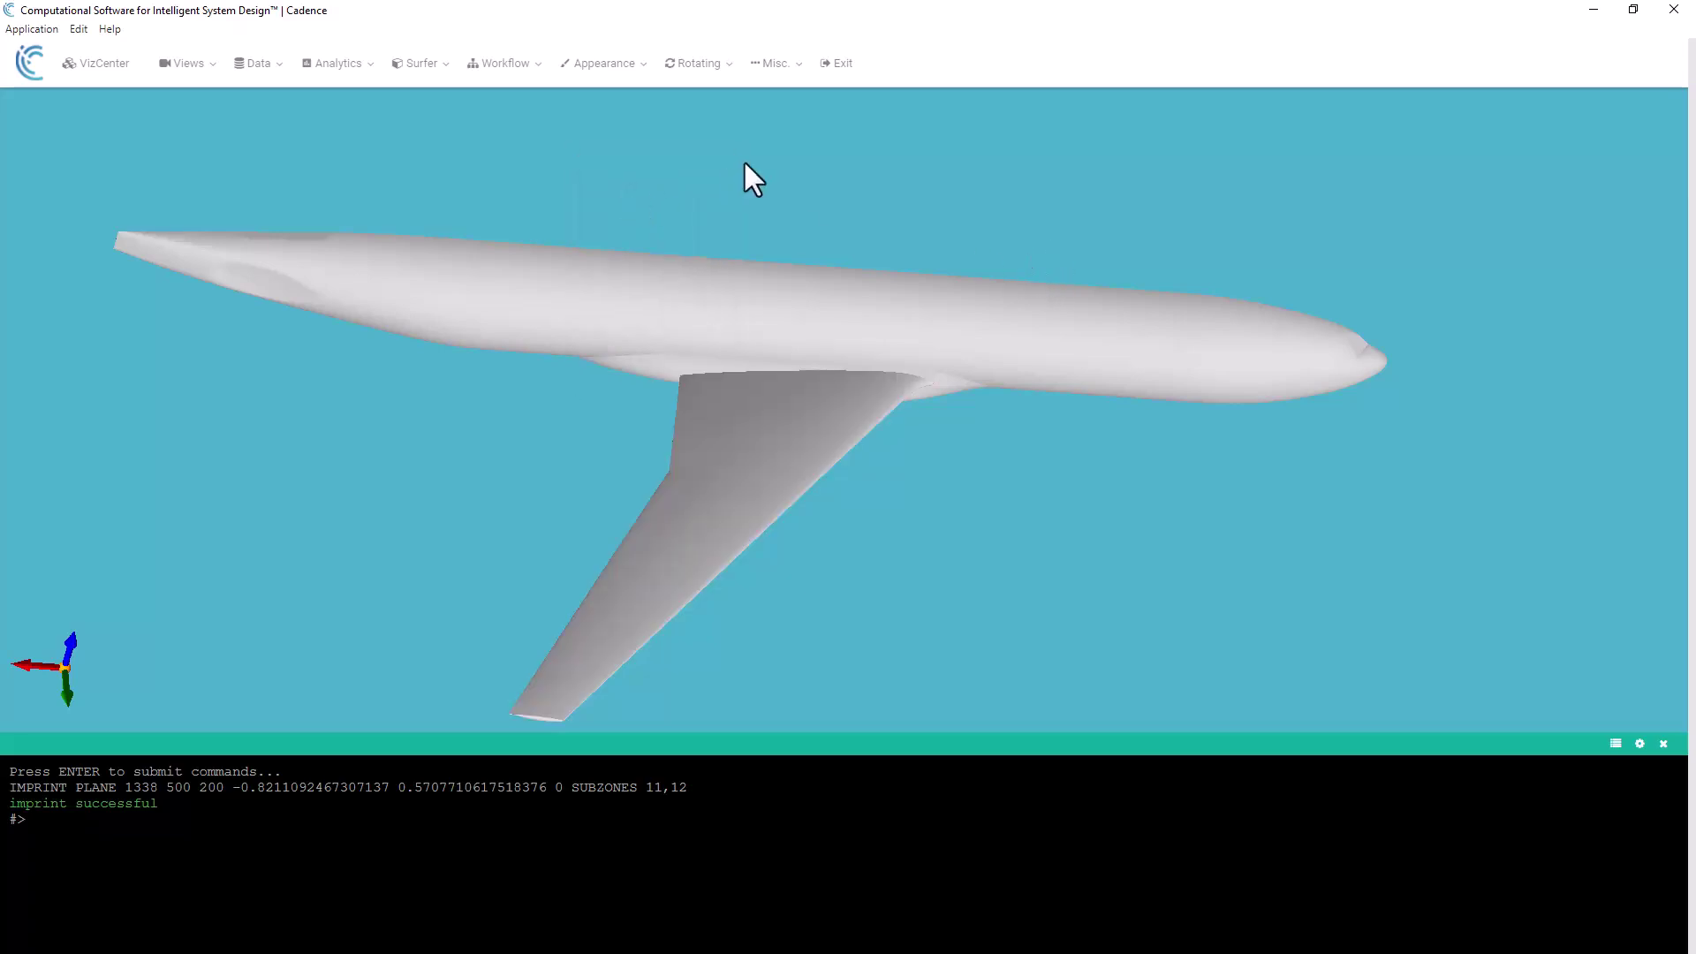
- Highlight the WING_UPPER zone from the zone list, deselect it, and query the subzone along the wing's leading edge
{"action": "left_click", "coordinate": [117, 81]}
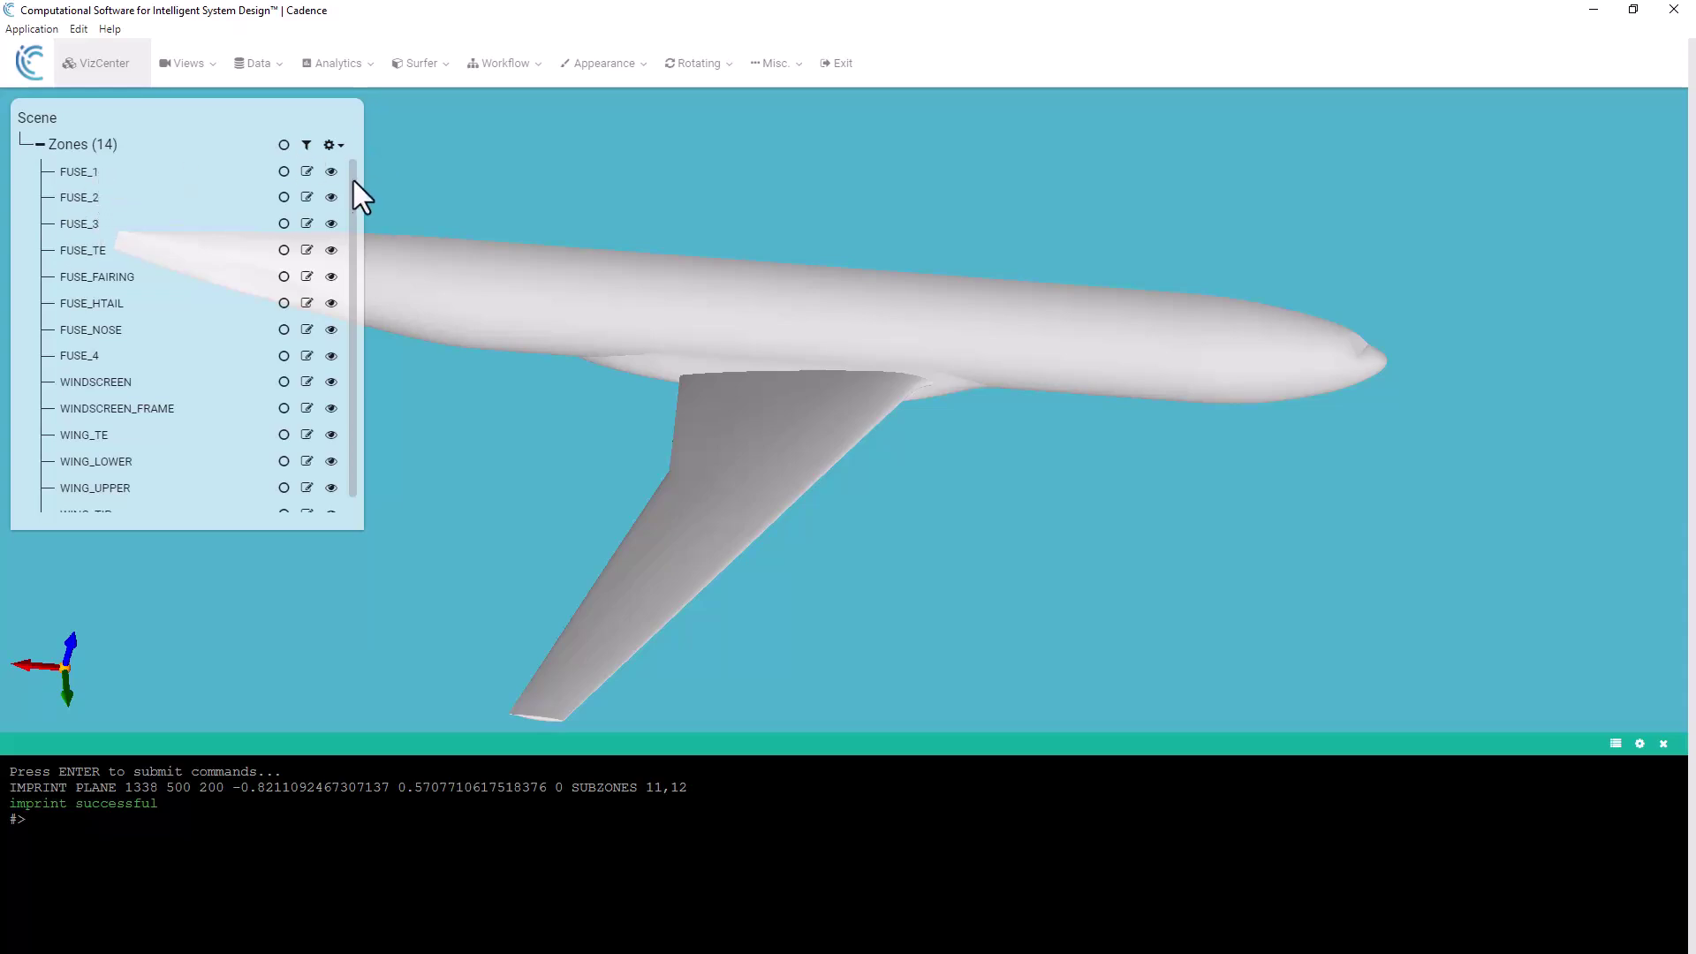
{"action": "left_click_drag", "start_coordinate": [354, 180], "coordinate": [353, 290]}
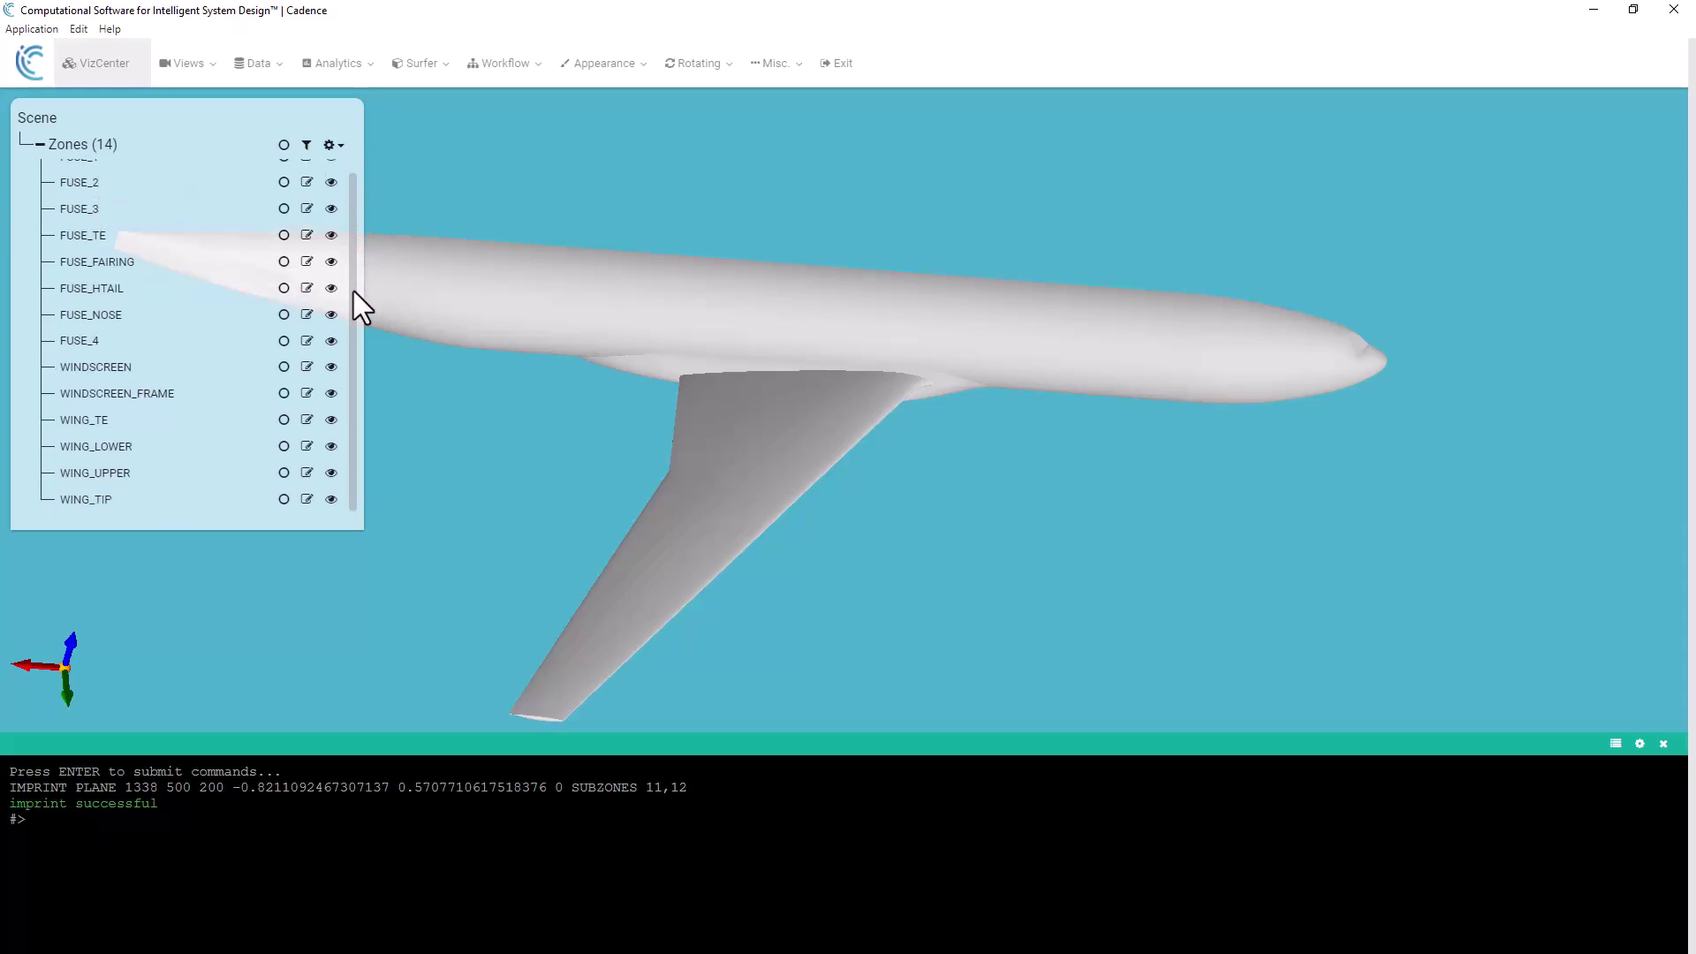
{"action": "left_click", "coordinate": [284, 473]}
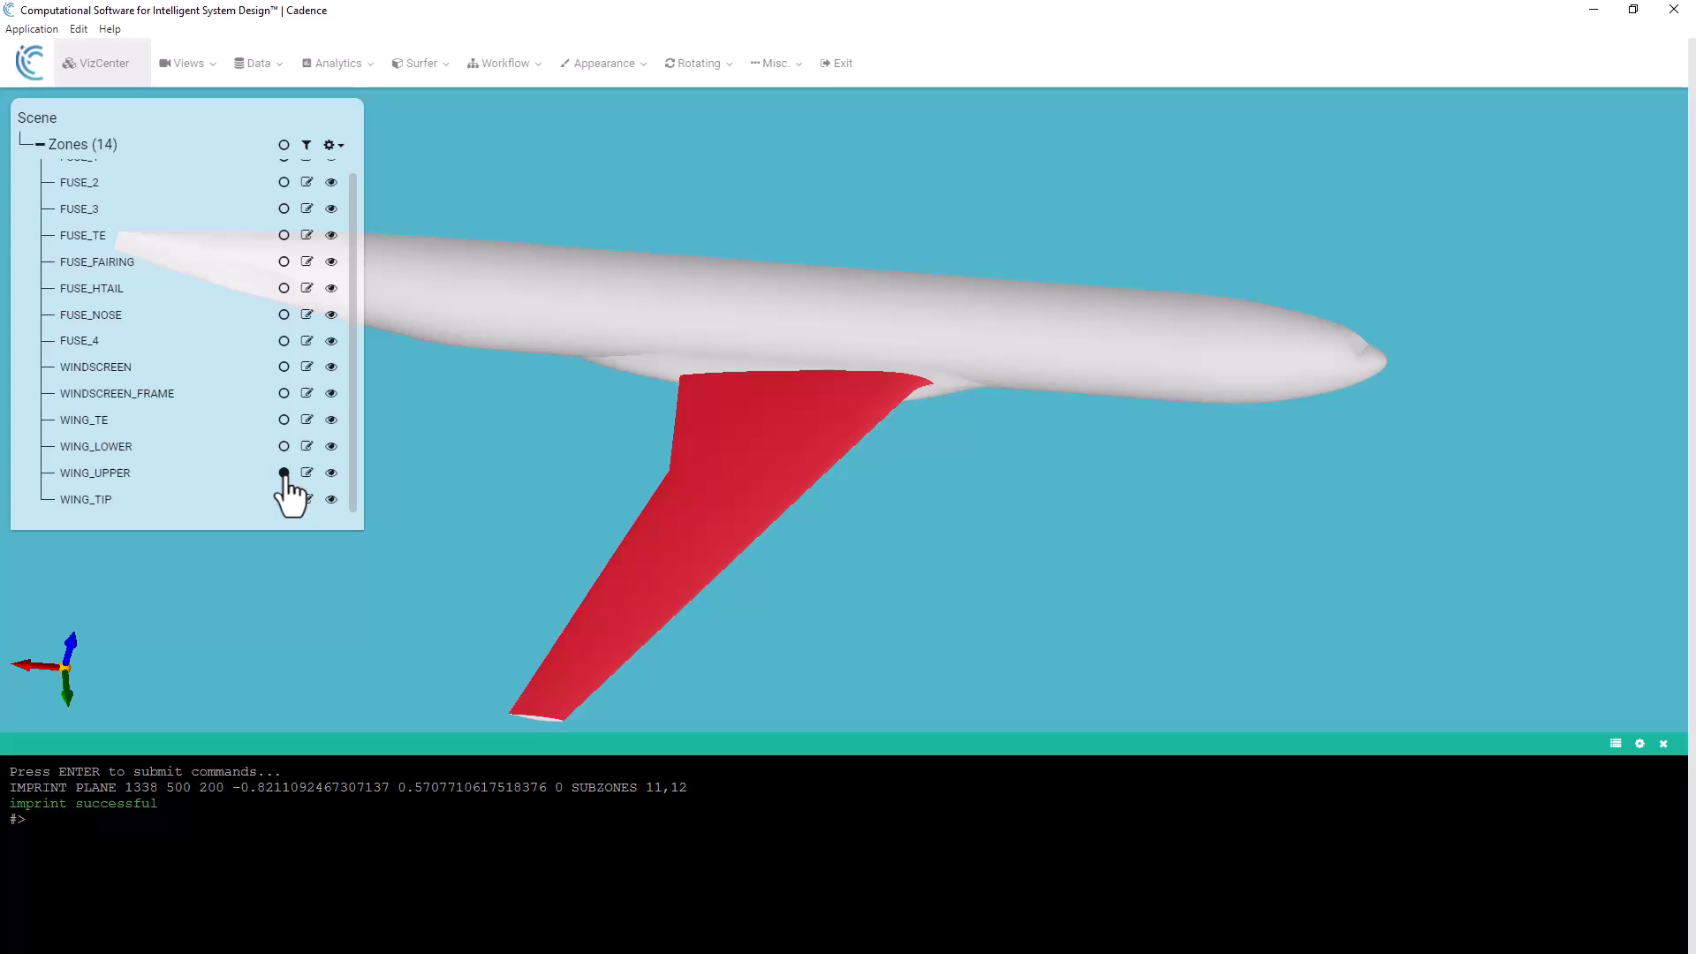
{"action": "left_click", "coordinate": [283, 473]}
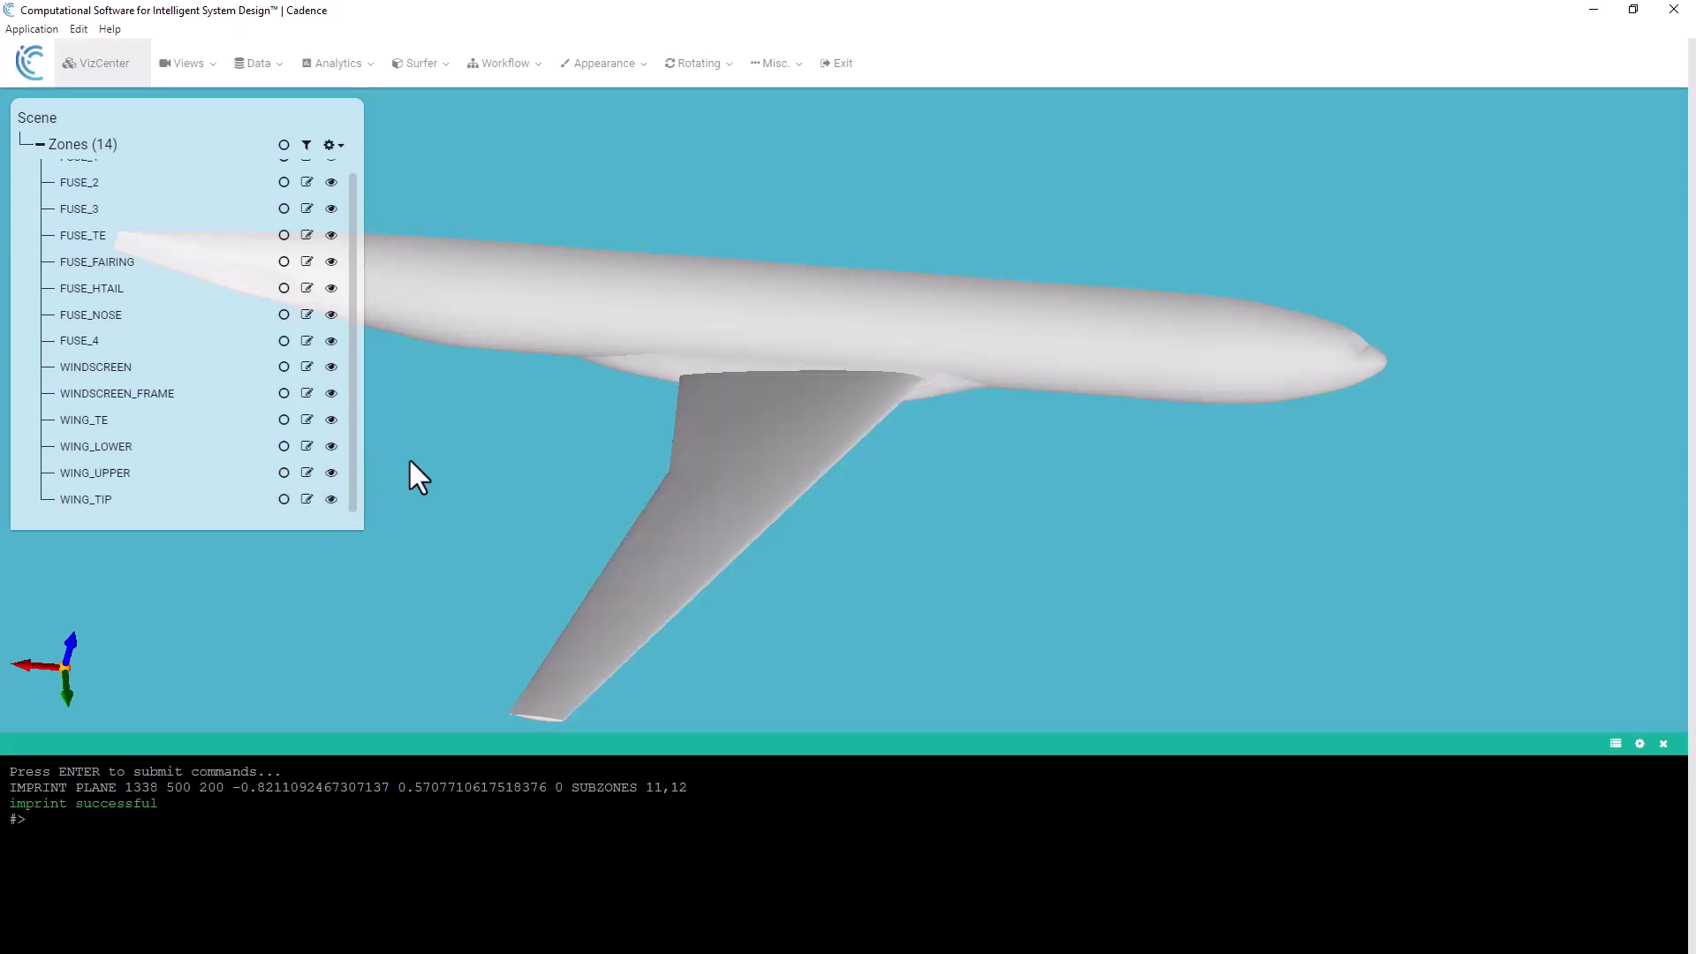
{"action": "left_click", "coordinate": [717, 428]}
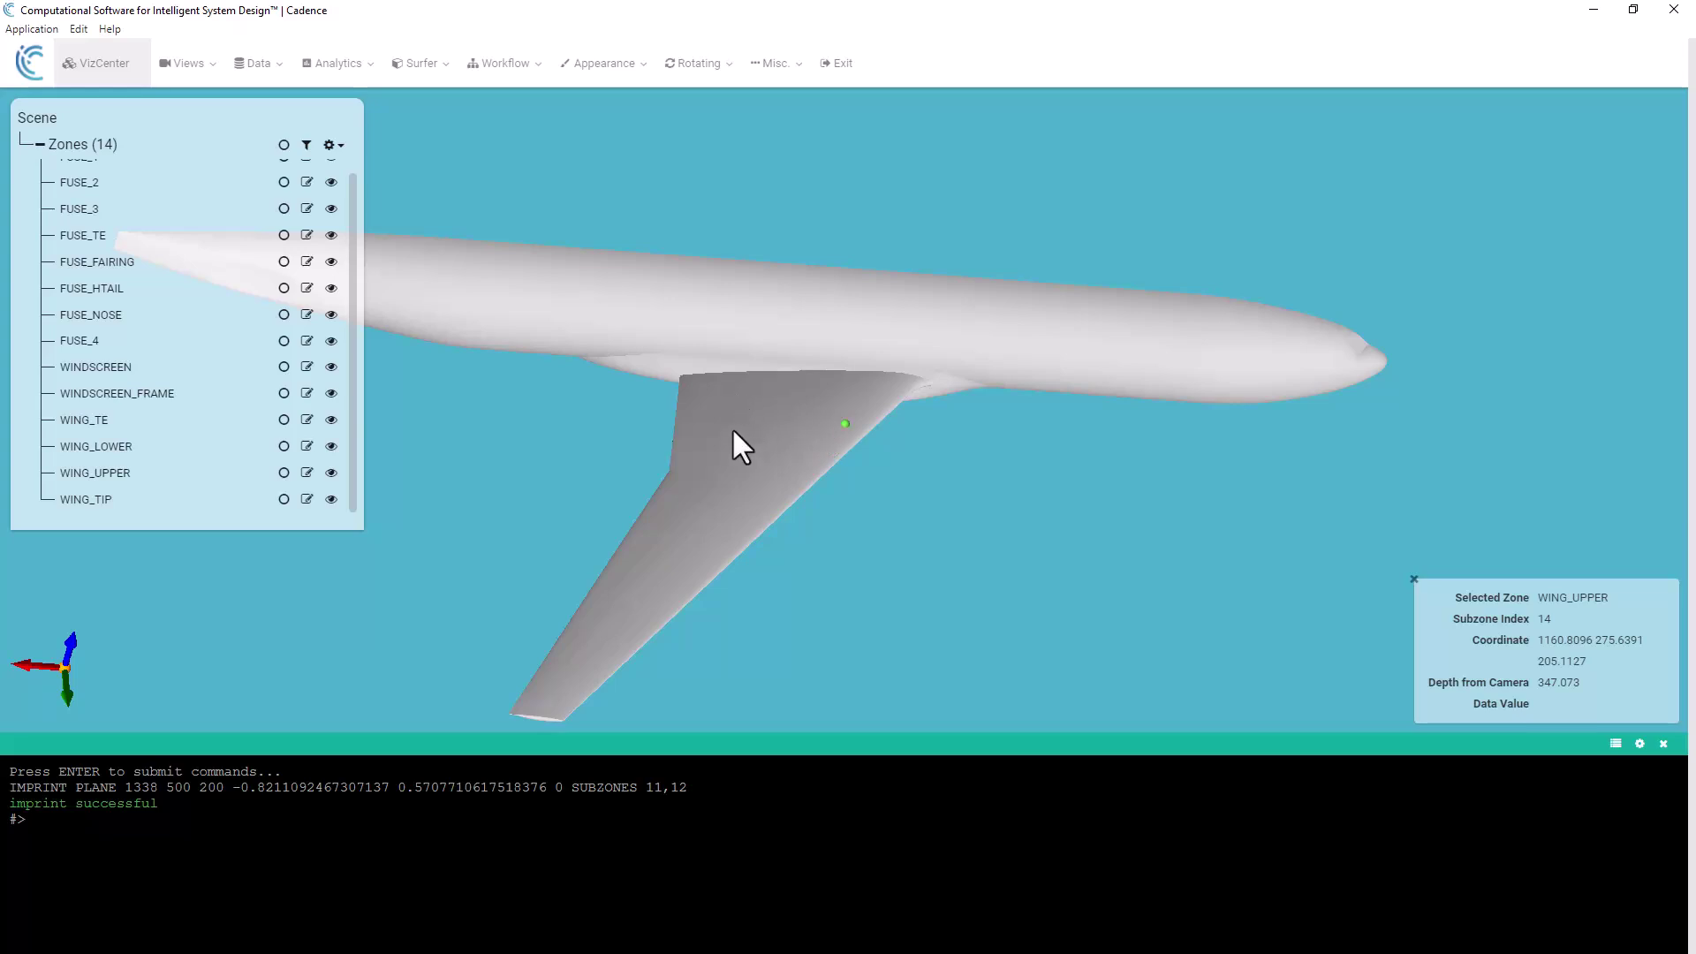
{"action": "left_click", "coordinate": [1415, 582]}
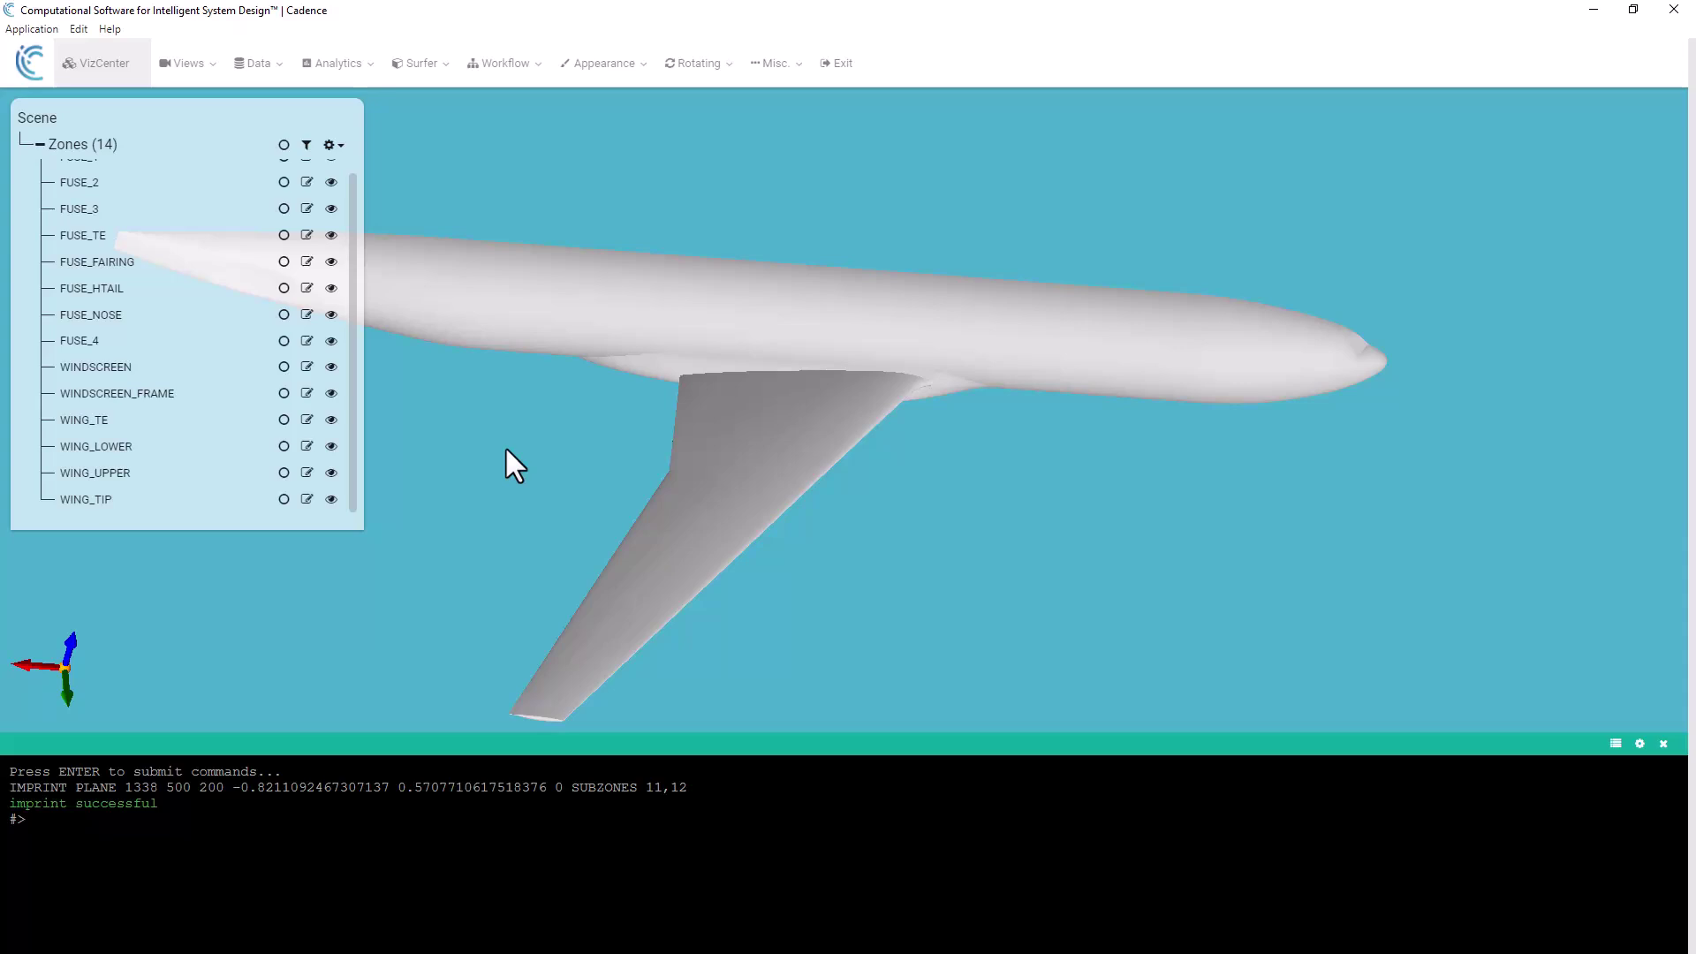
- Select the subzone along the leading edge of the upper wing surface and move it to a new zone named WING_UPP_LE
{"action": "left_click", "coordinate": [850, 426]}
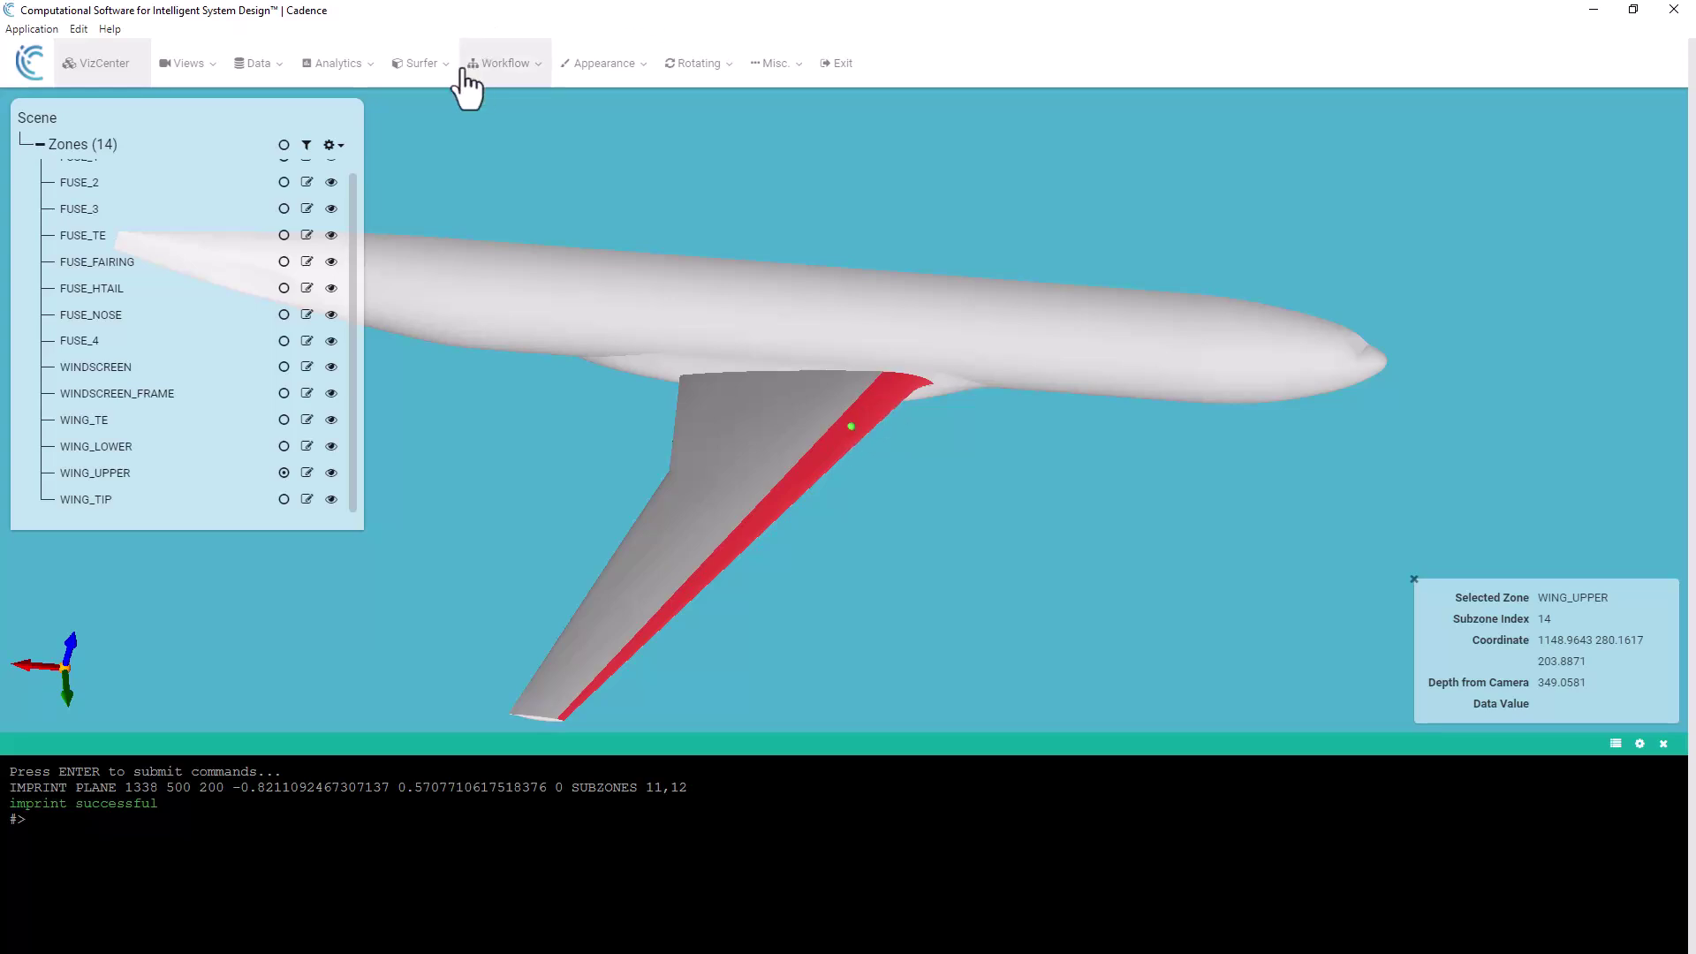
{"action": "left_click", "coordinate": [417, 72]}
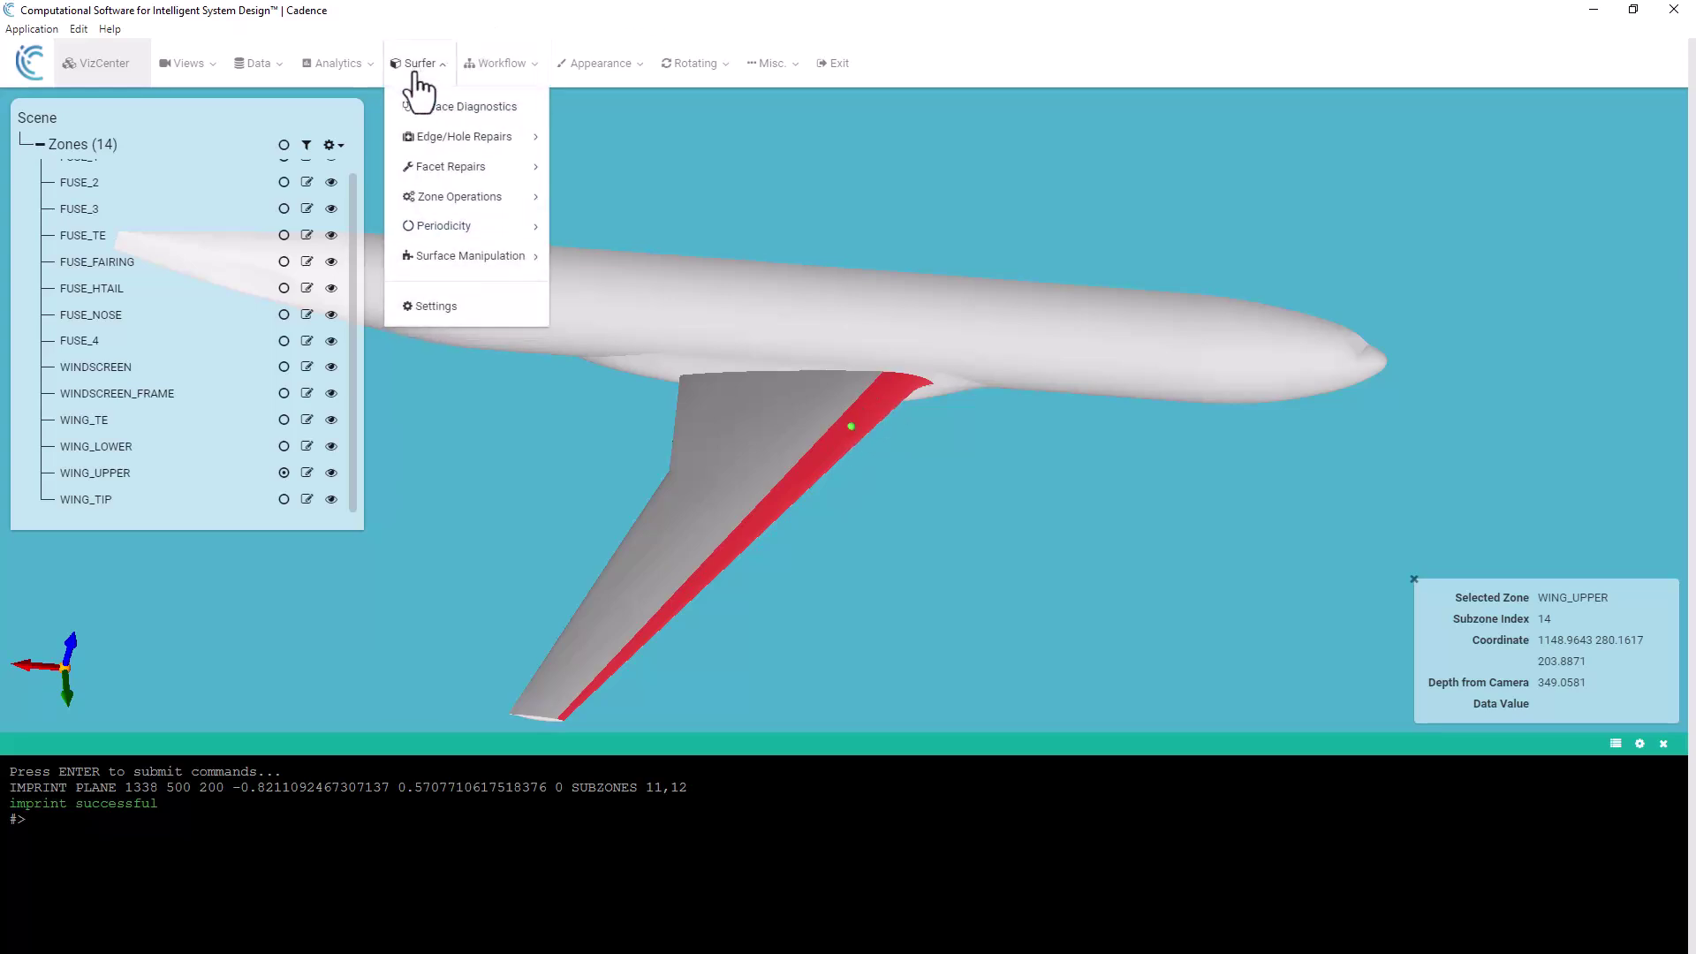
{"action": "mouse_move", "coordinate": [430, 206]}
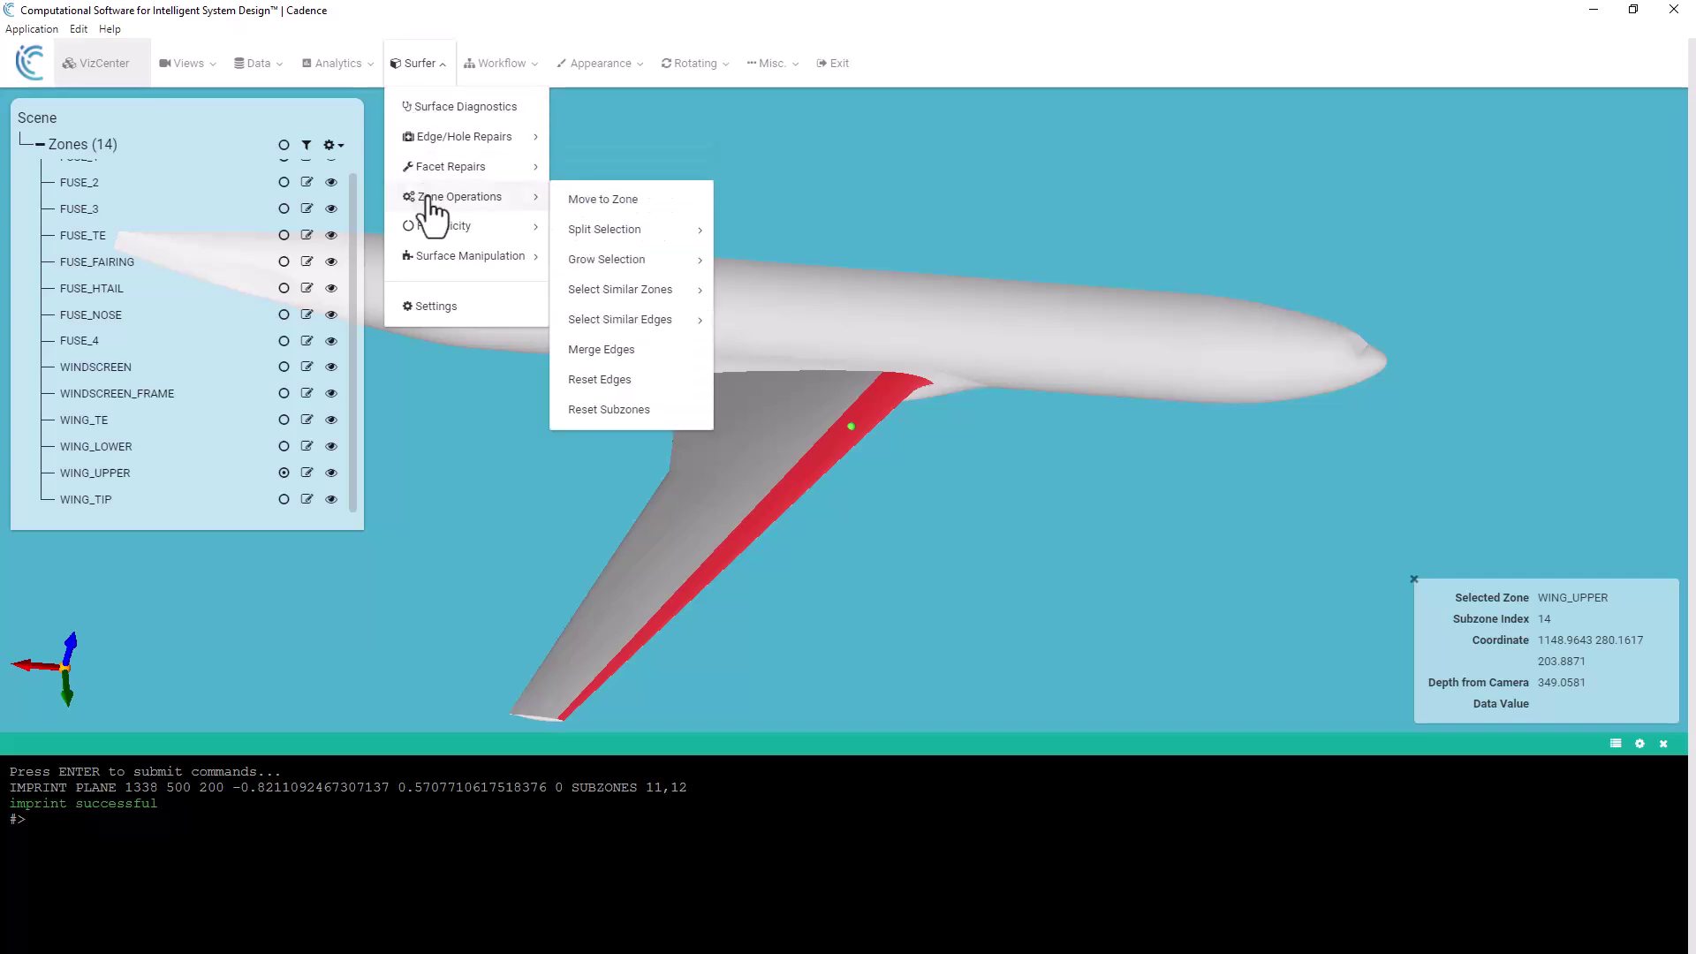
{"action": "left_click", "coordinate": [604, 201]}
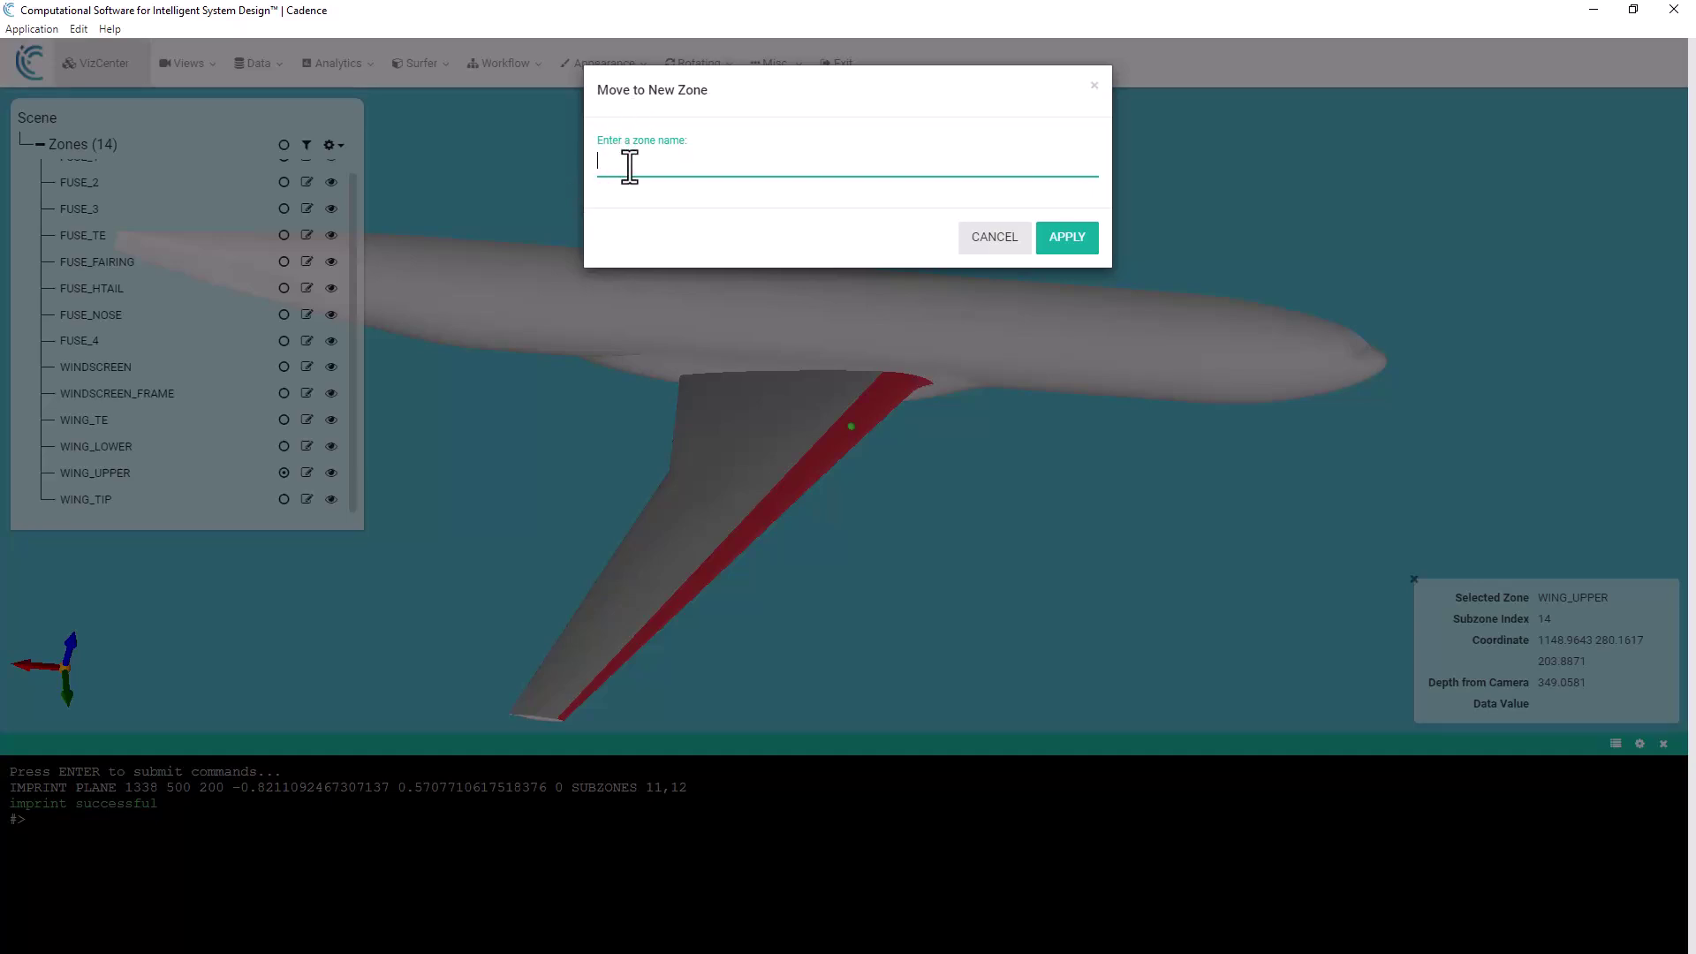
{"action": "type", "text": "WING_UPP_LE"}
{"action": "left_click", "coordinate": [1066, 243]}
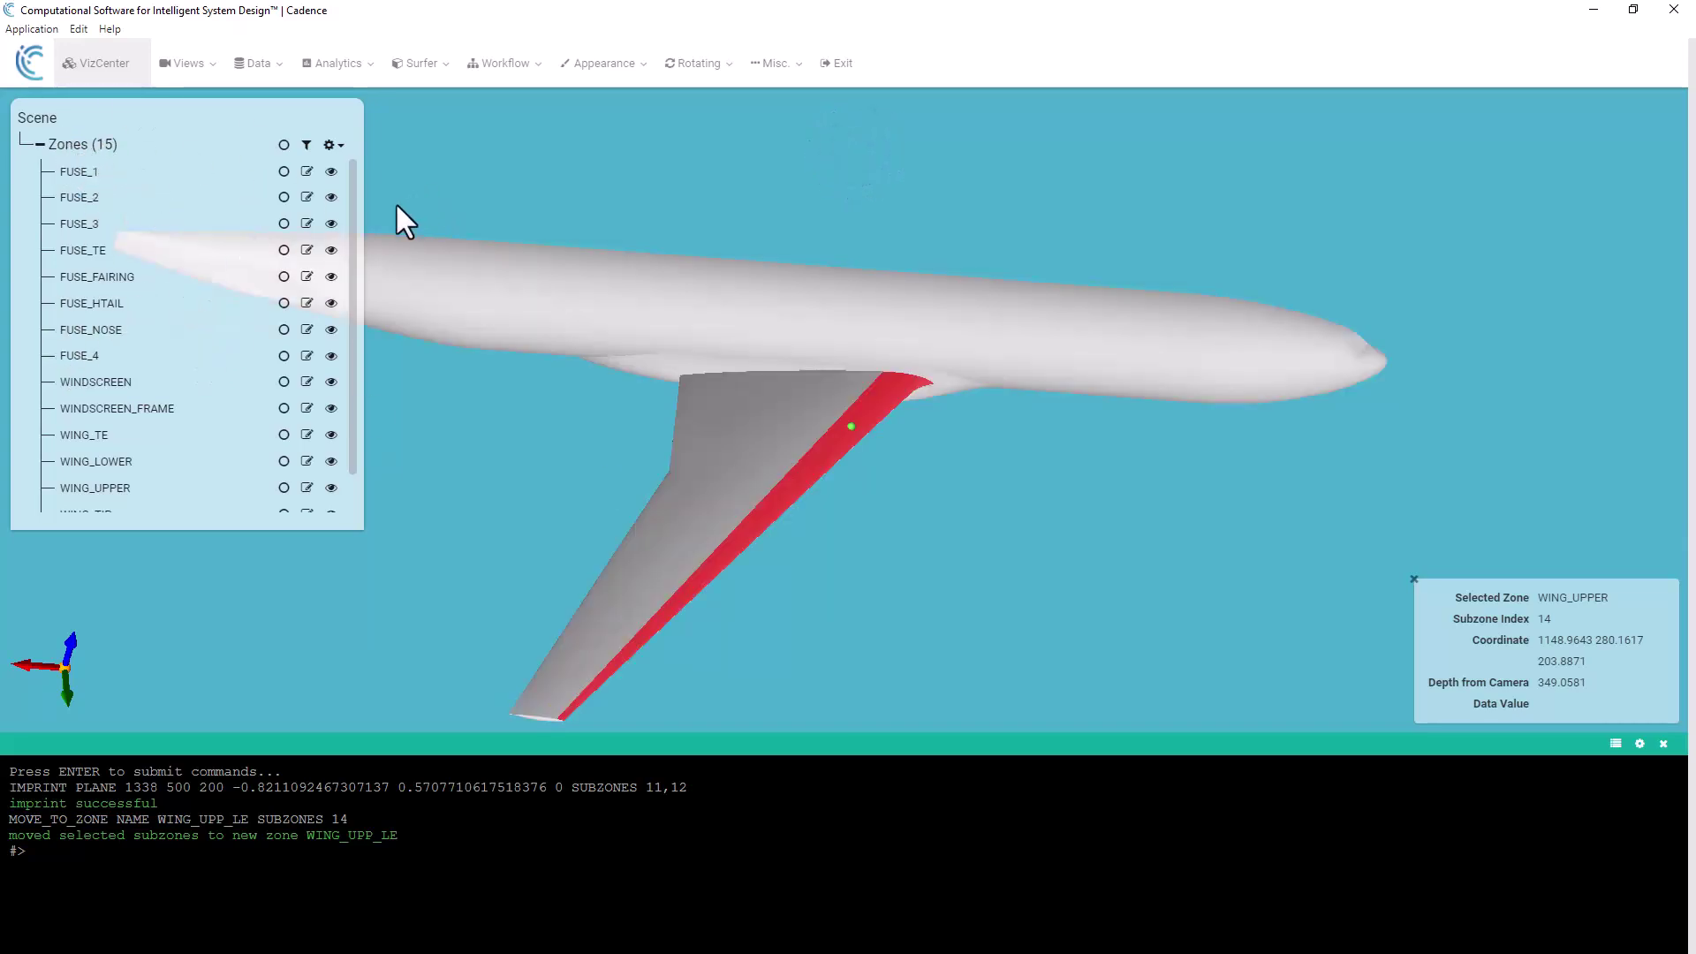
- Deselect the WING_UPP_LE zone in the zone list and highlight the WING_UPPER zone to check the split
{"action": "scroll", "coordinate": [353, 214], "scroll_direction": "down", "scroll_amount": 1}
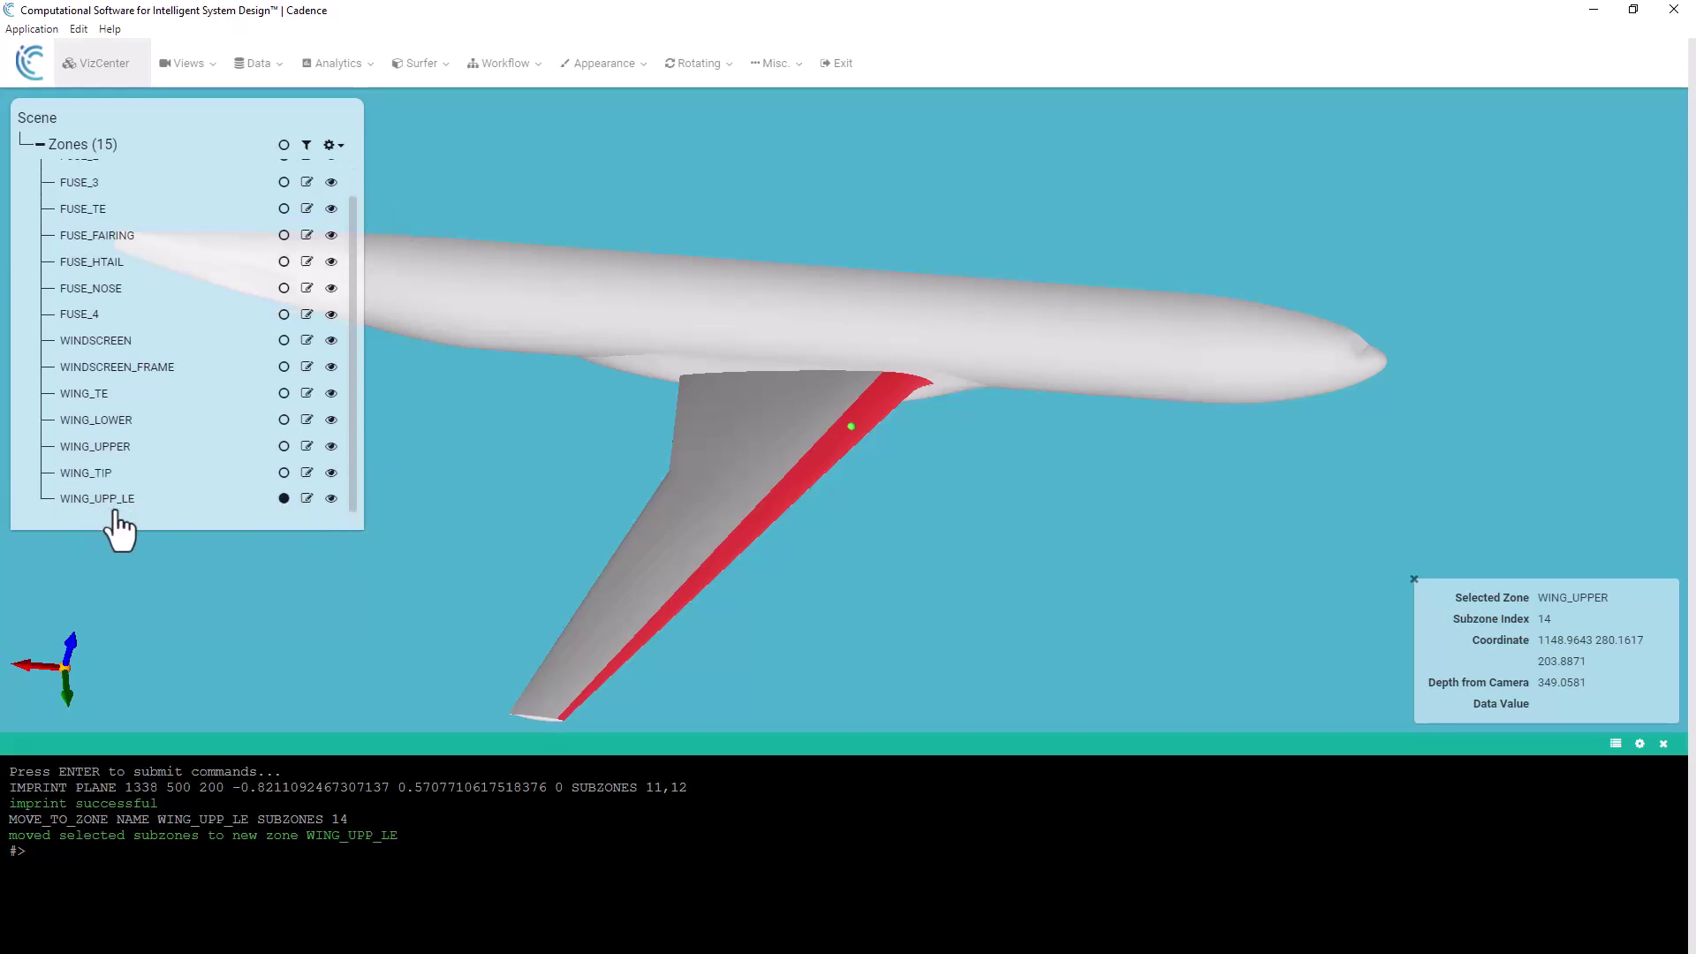
{"action": "left_click", "coordinate": [283, 499]}
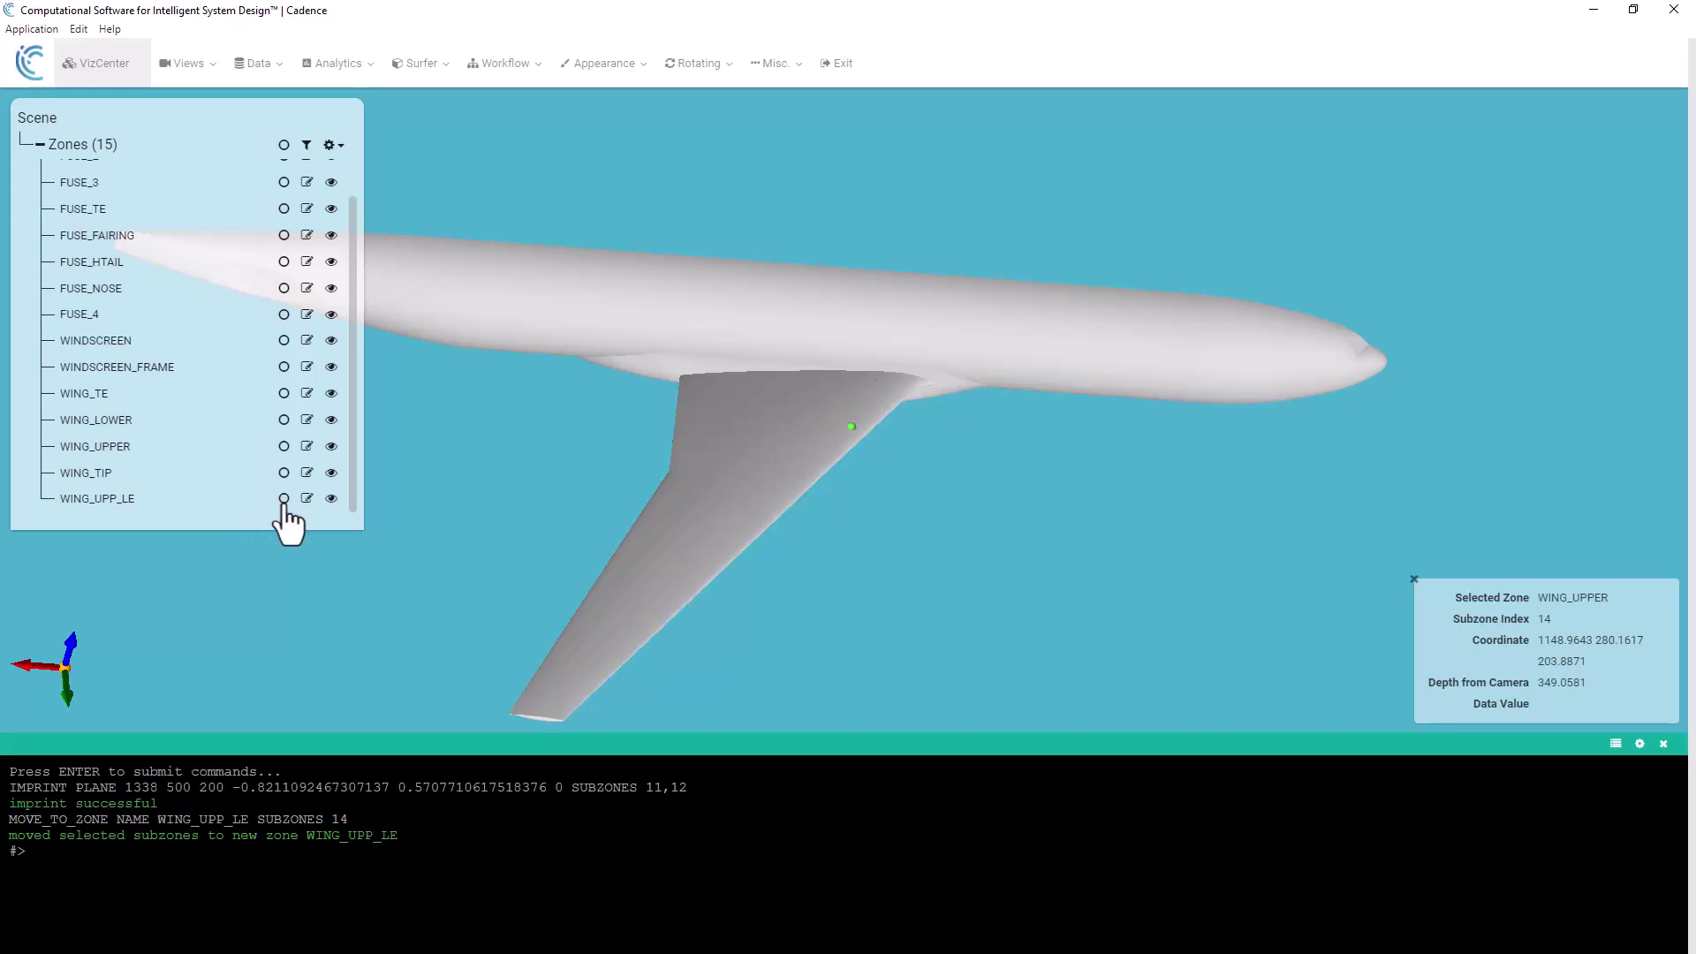
{"action": "left_click", "coordinate": [283, 447]}
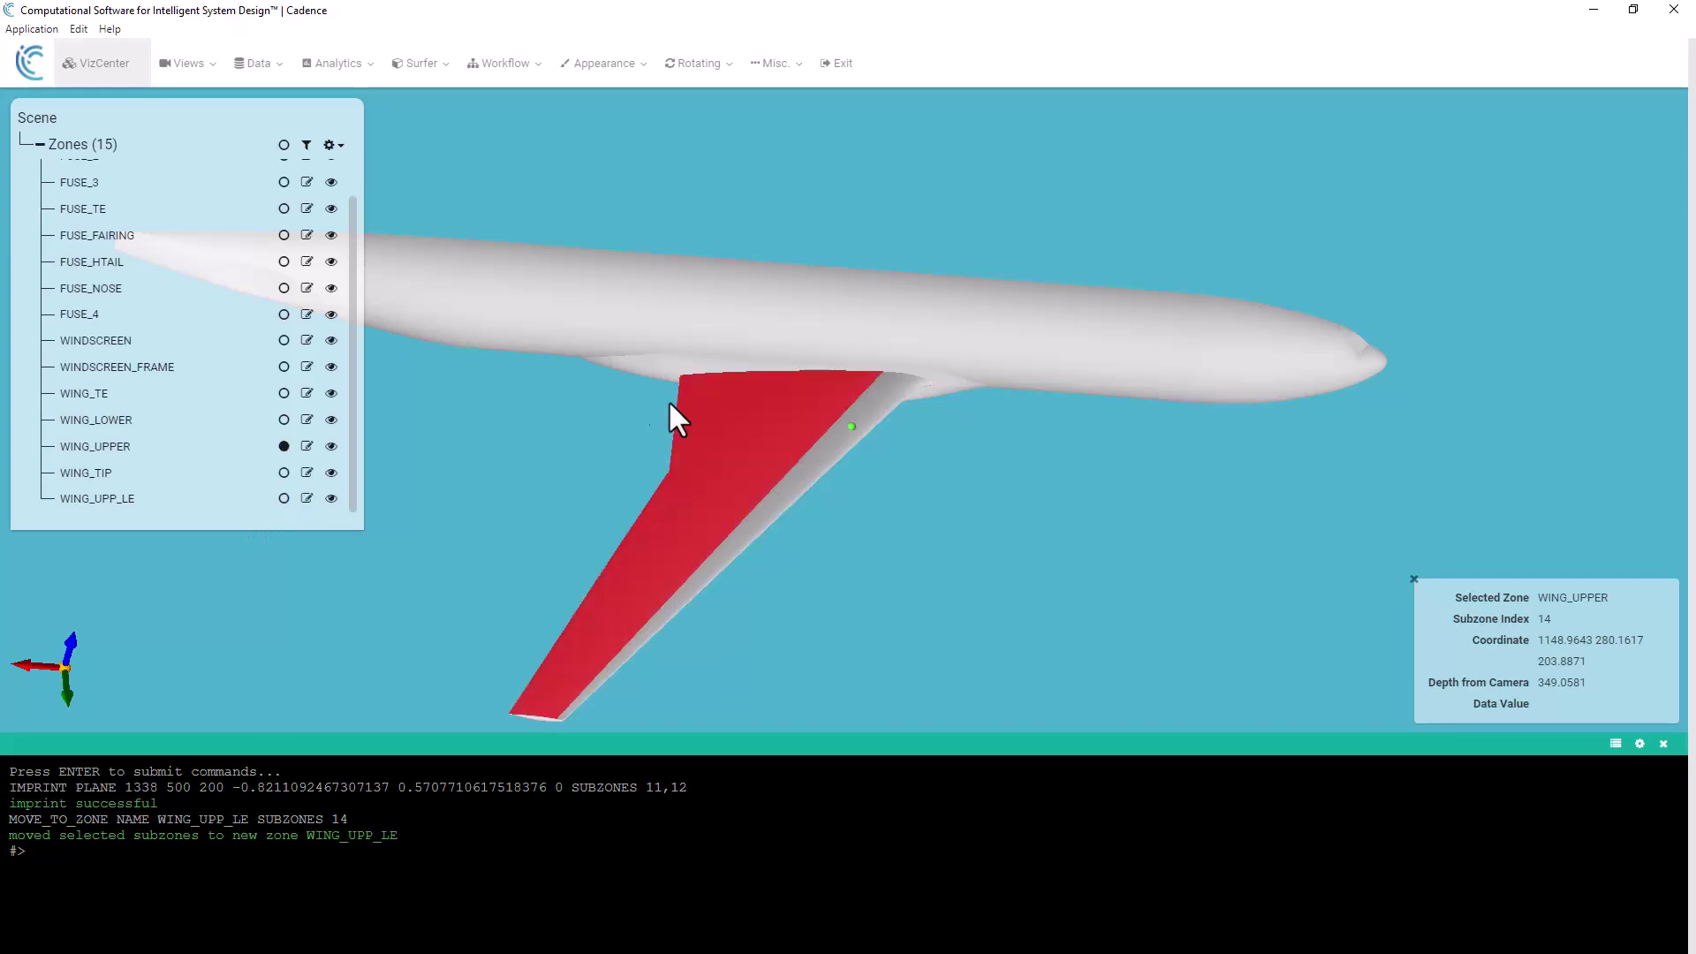